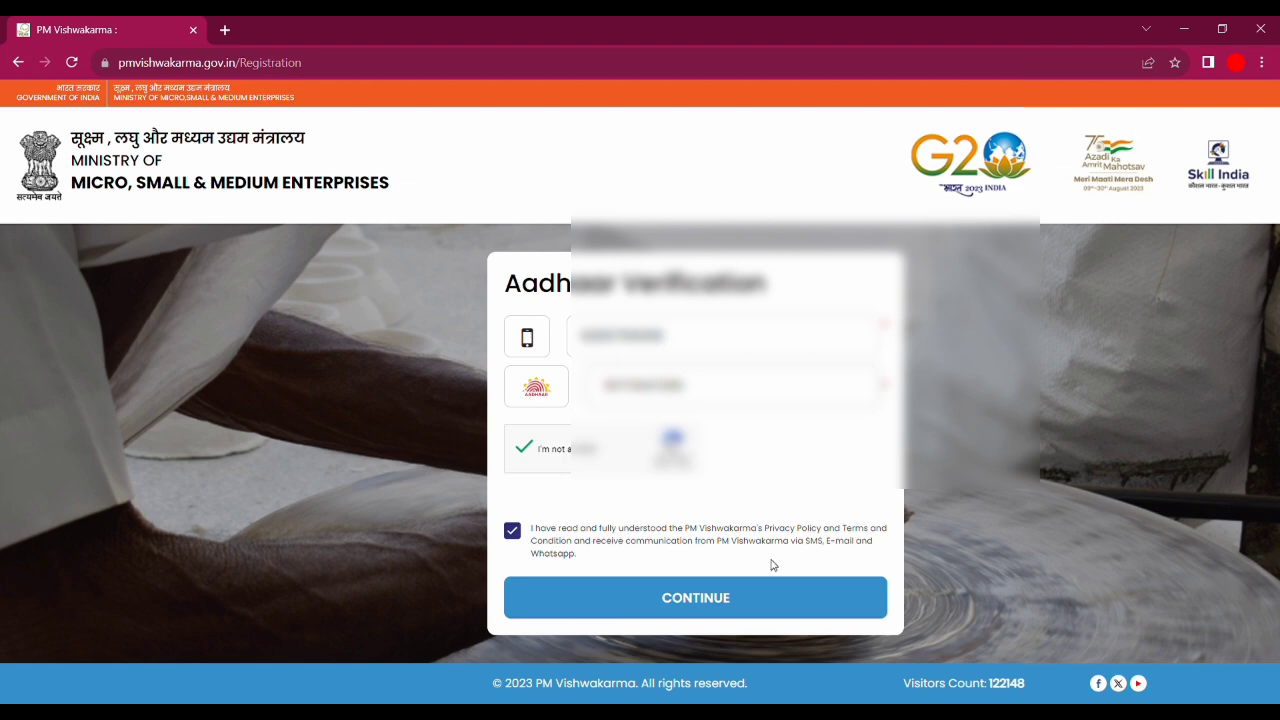
- Request the OTP and enter the code sent to the Aadhaar-linked mobile number
click(669, 598)
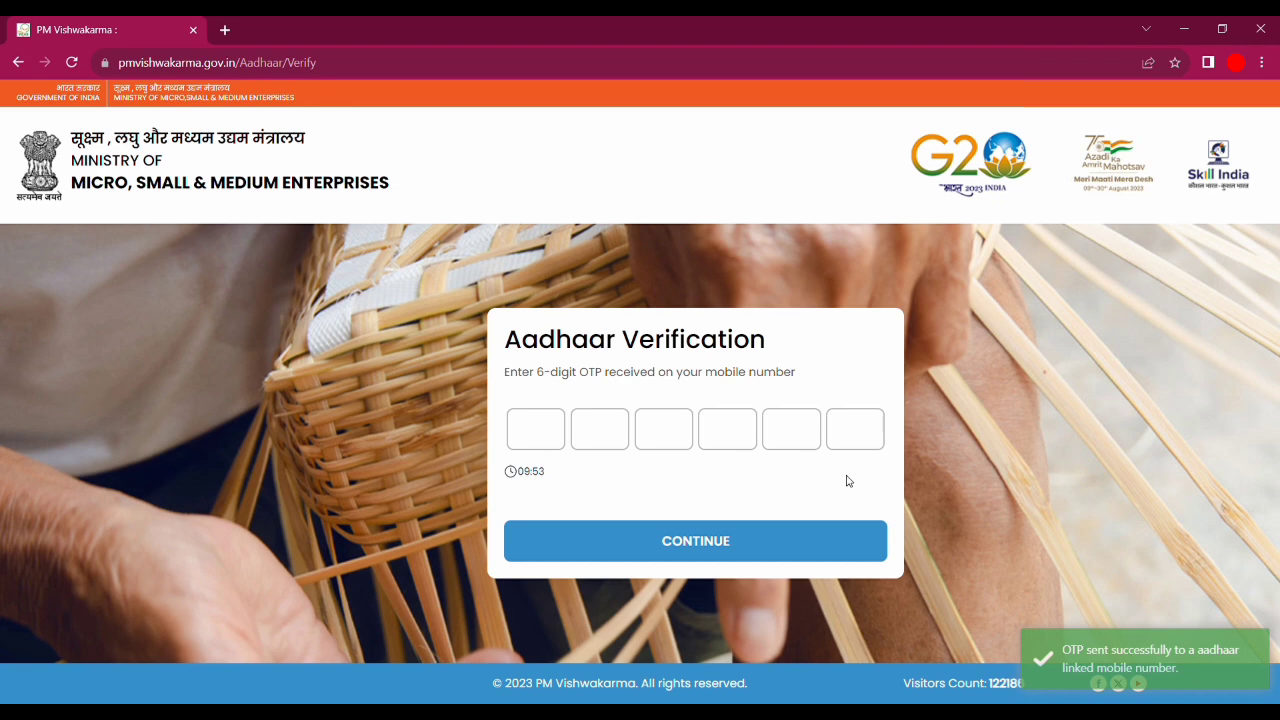
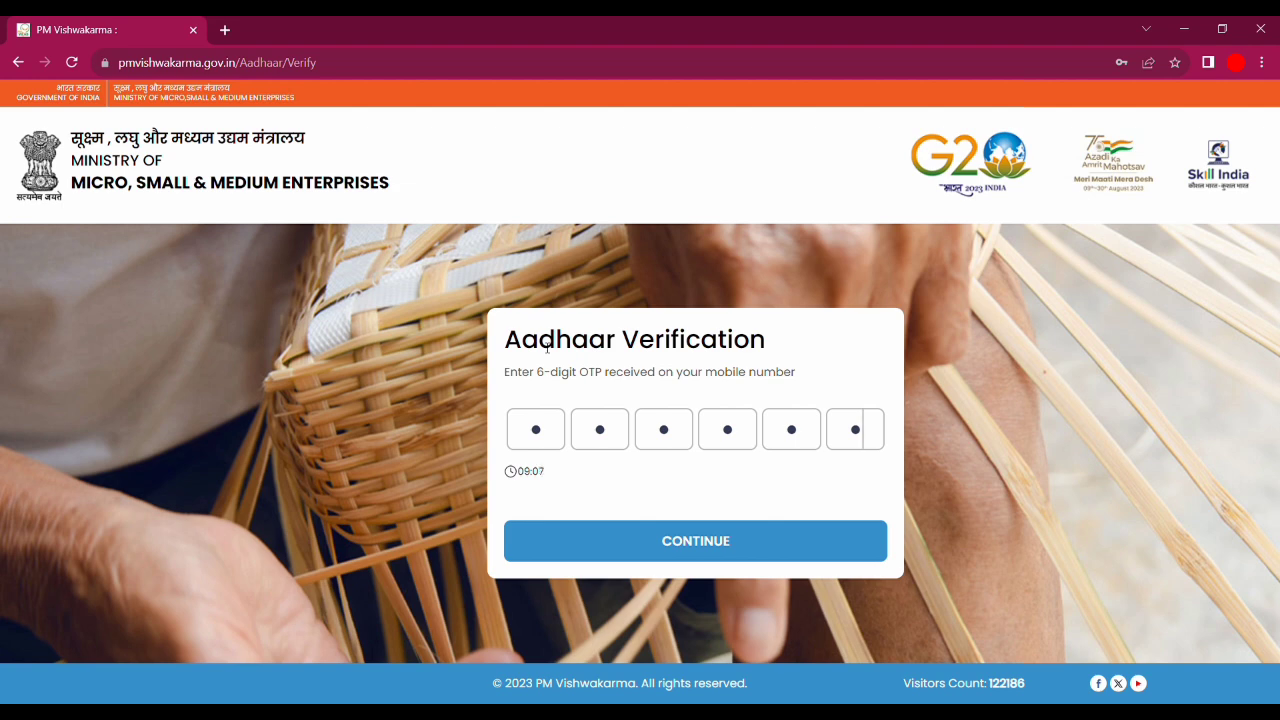
- Submit the entered OTP for verification to reach the Personal Details form
click(706, 538)
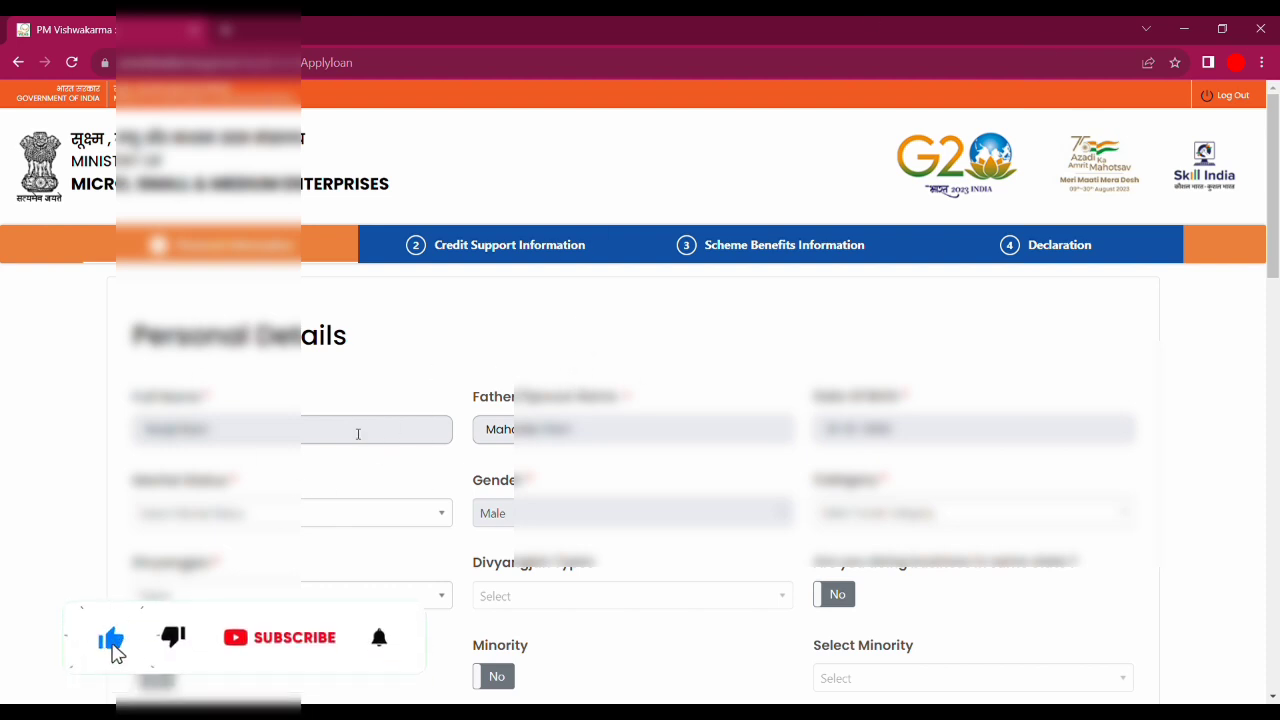
- Choose the applicant's marital status in Personal Details
scroll(1276, 248, down, 1)
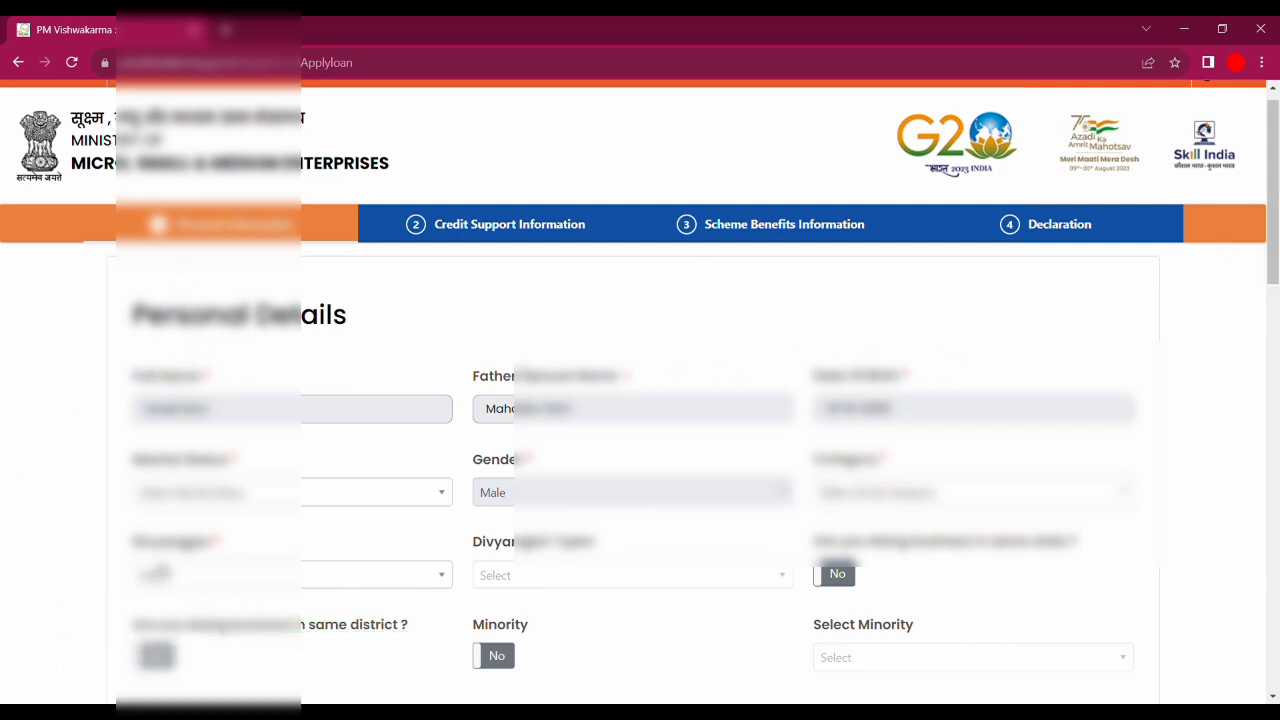
drag(135, 471, 256, 470)
click(194, 491)
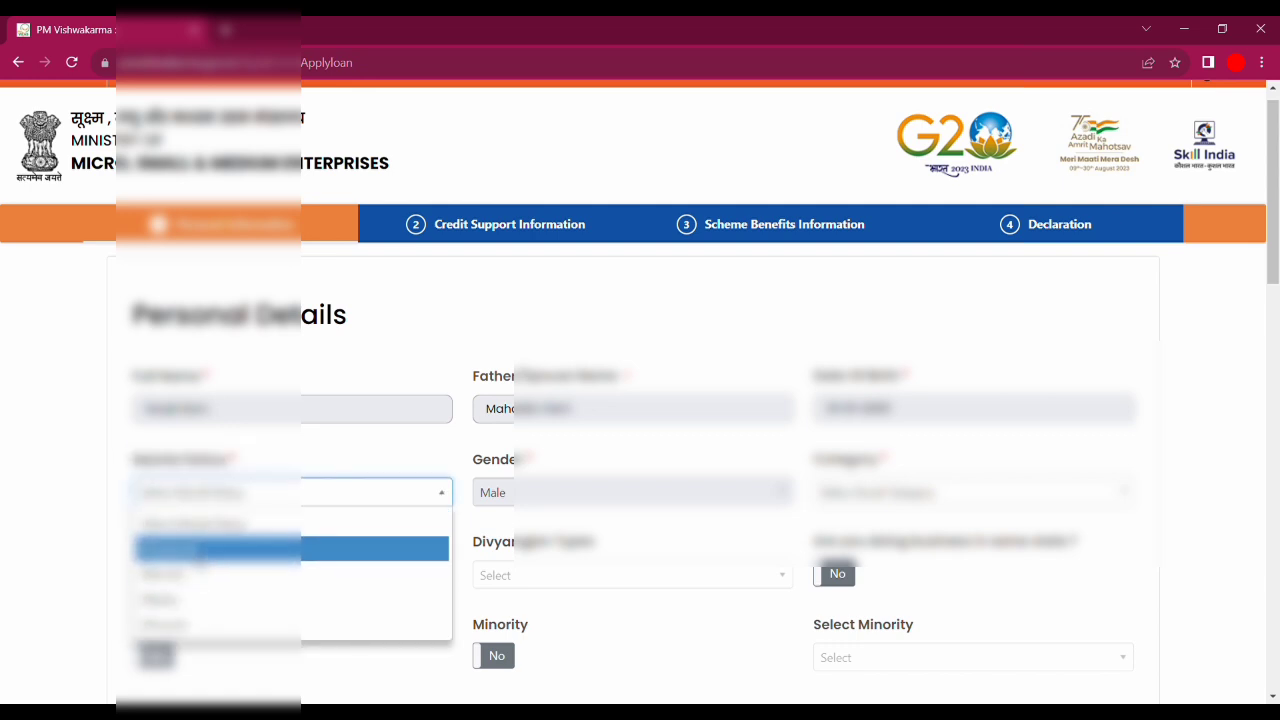
click(200, 548)
drag(459, 461, 563, 463)
click(563, 463)
- Set Category to SC and answer the Divyangjan question
drag(815, 459, 936, 466)
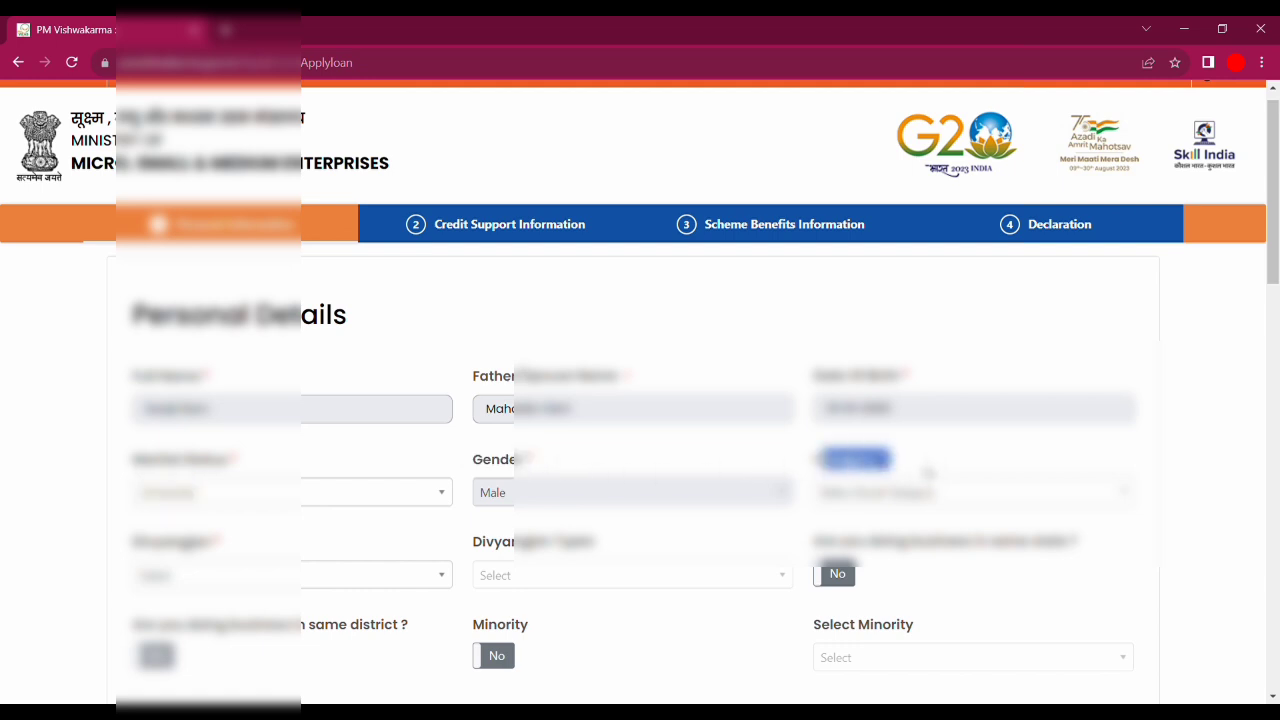
click(895, 494)
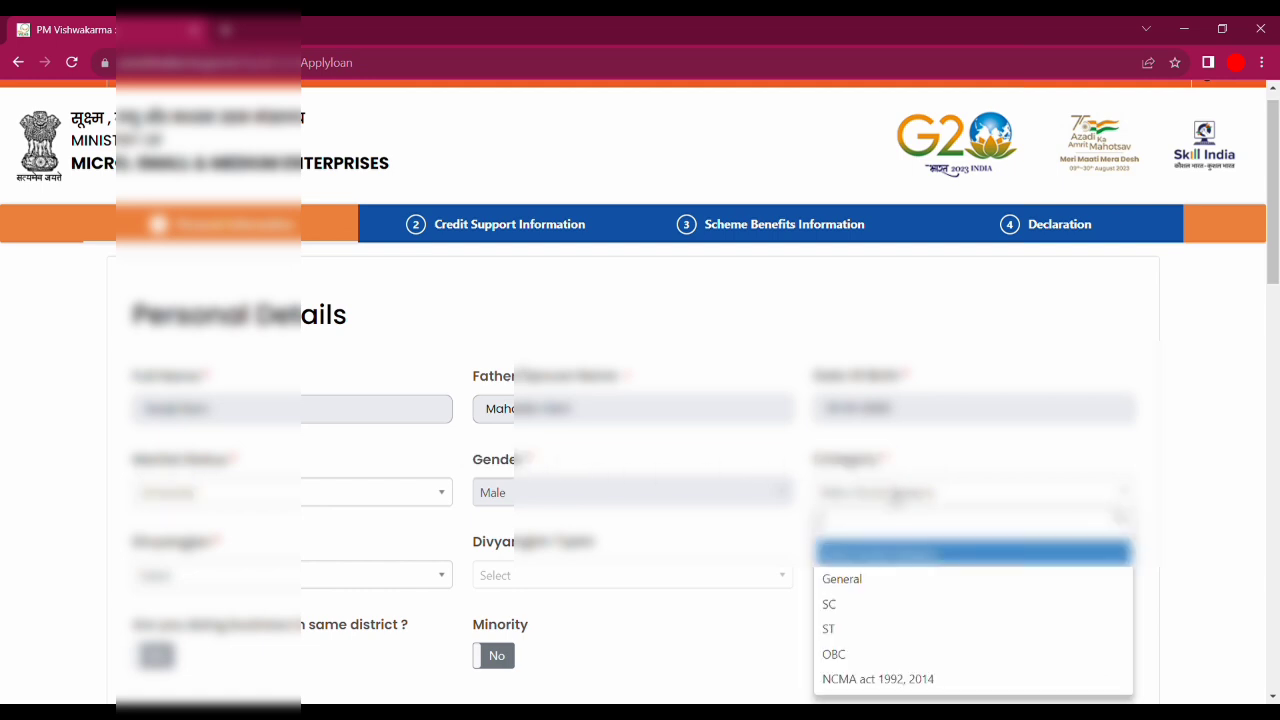
click(875, 604)
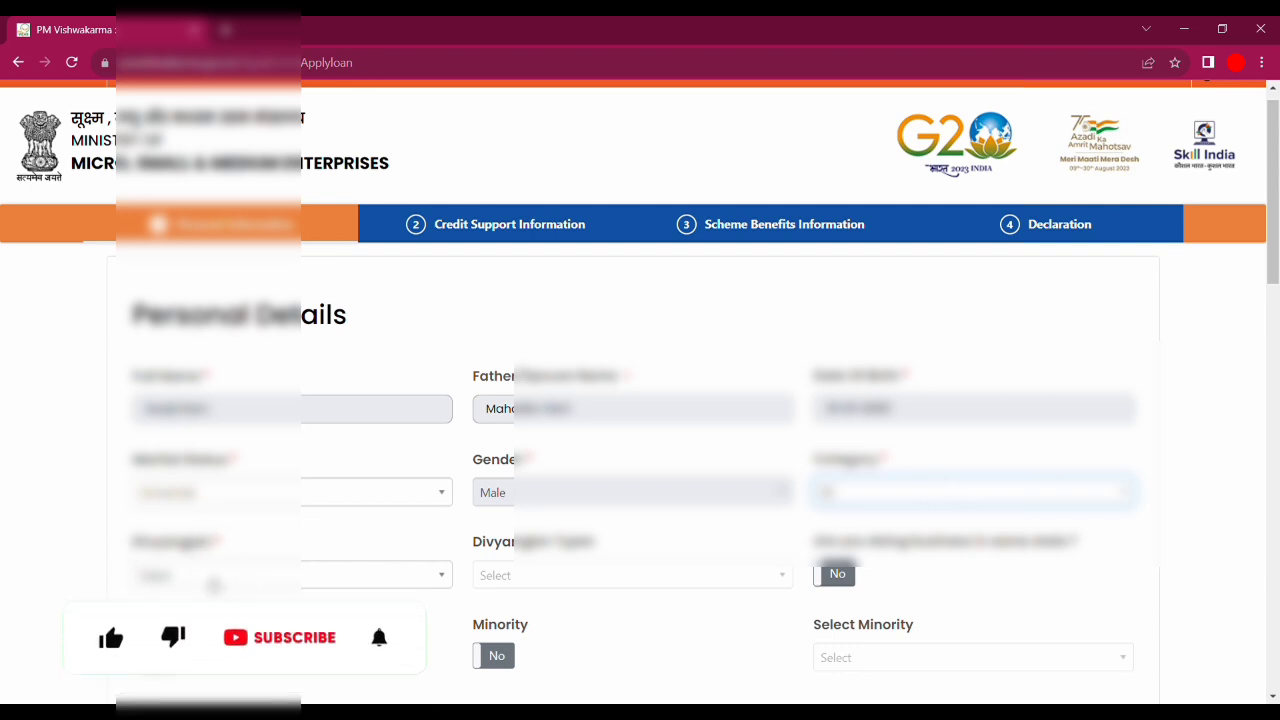
click(213, 578)
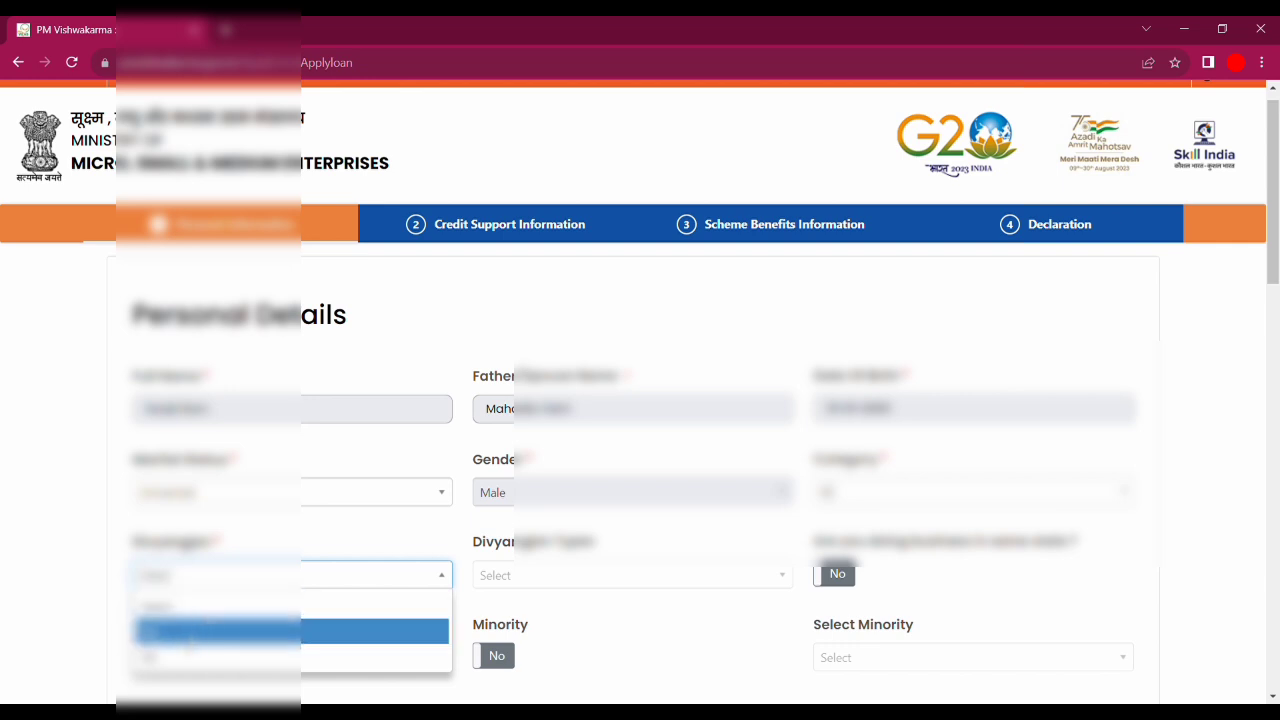
click(183, 656)
scroll(575, 567, down, 1)
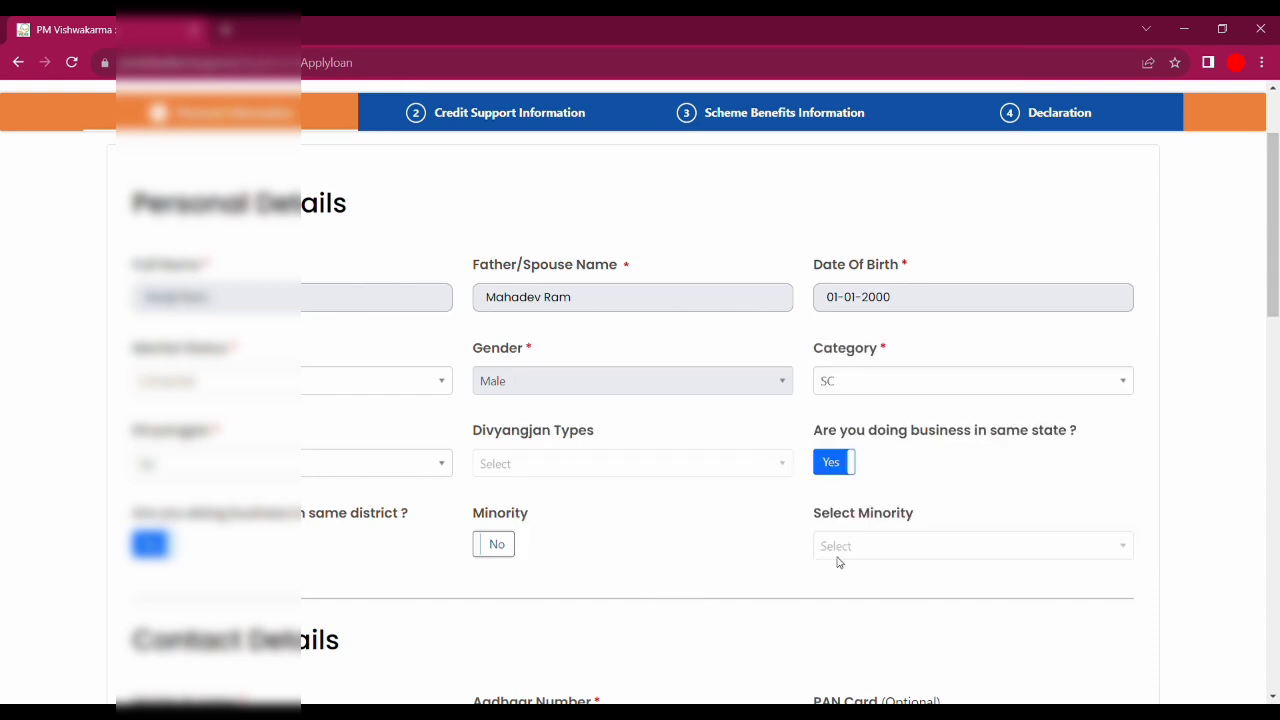
- Paste a ration card number and fetch family data, which fails for not having 10–15 digits
scroll(1277, 360, down, 5)
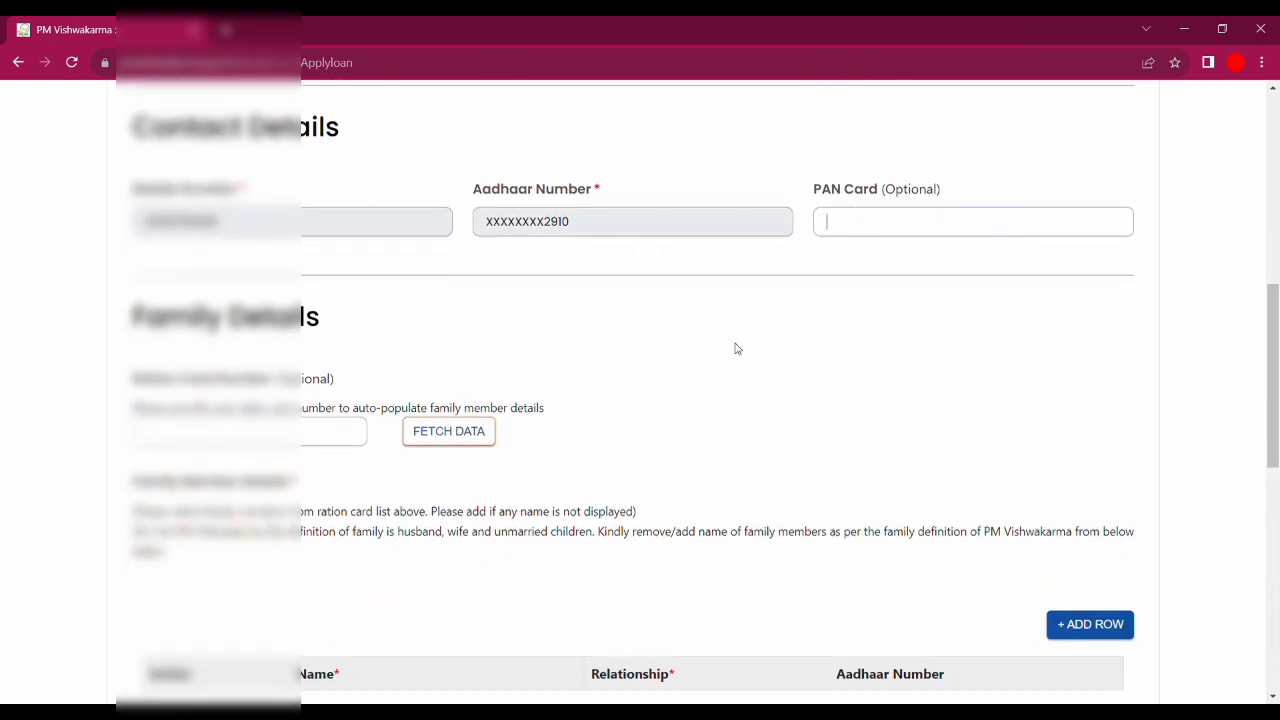
drag(130, 378, 268, 380)
click(300, 445)
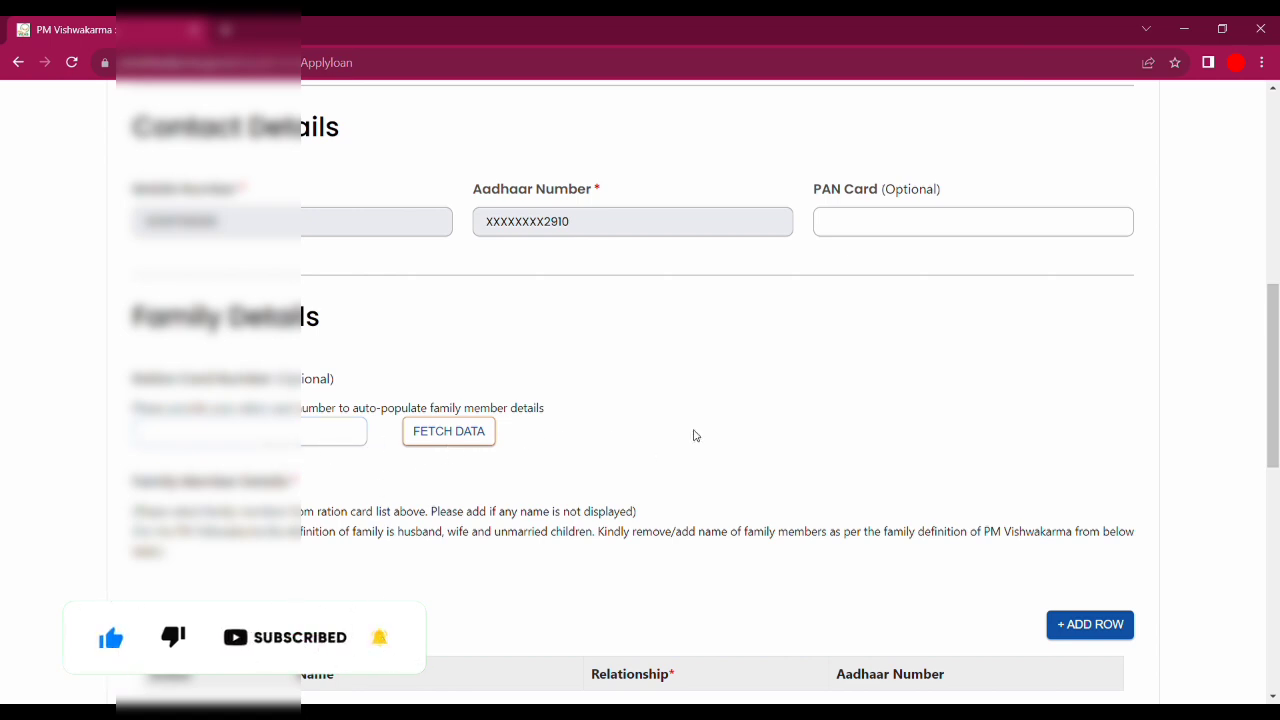
scroll(1278, 287, down, 3)
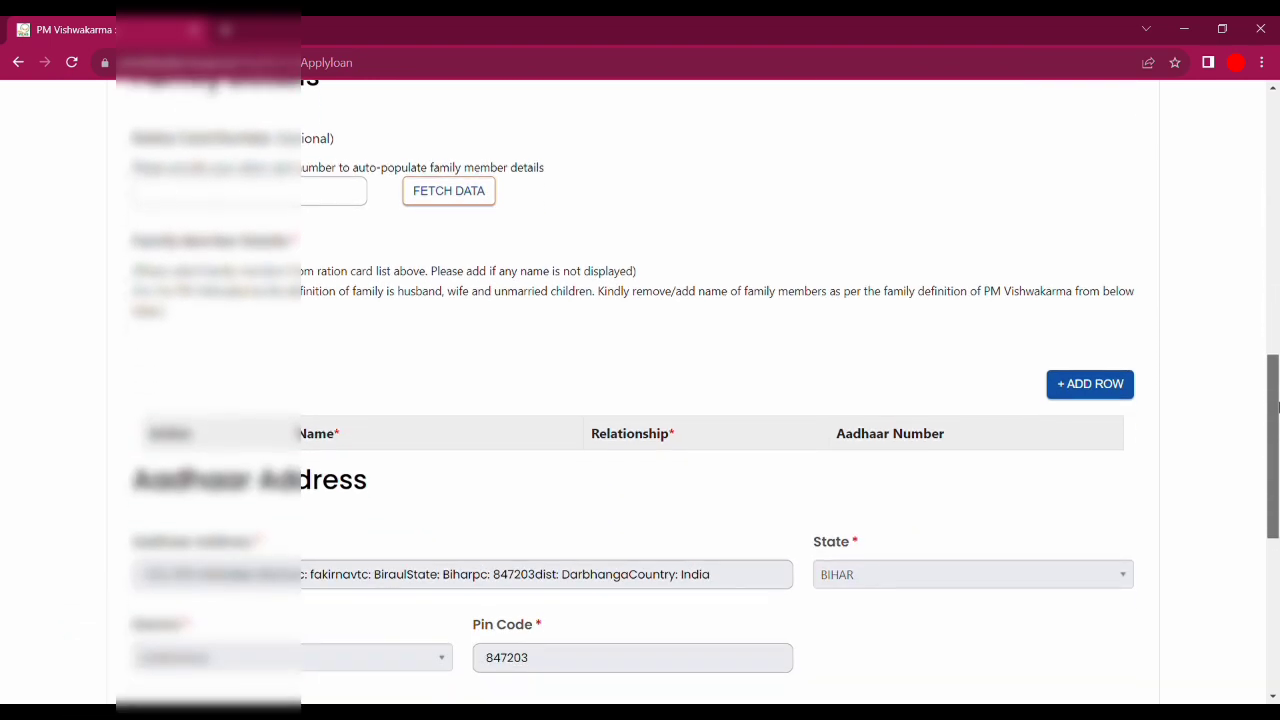
drag(1278, 403, 1278, 396)
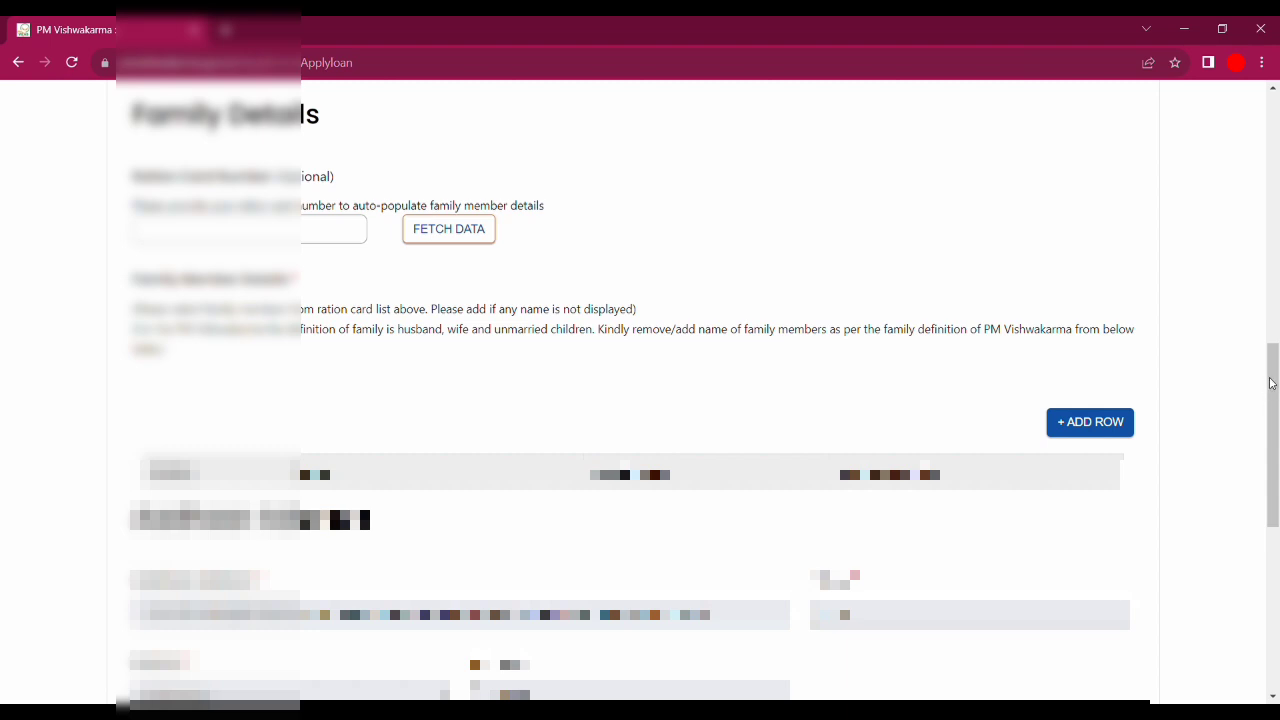
scroll(1278, 396, up, 1)
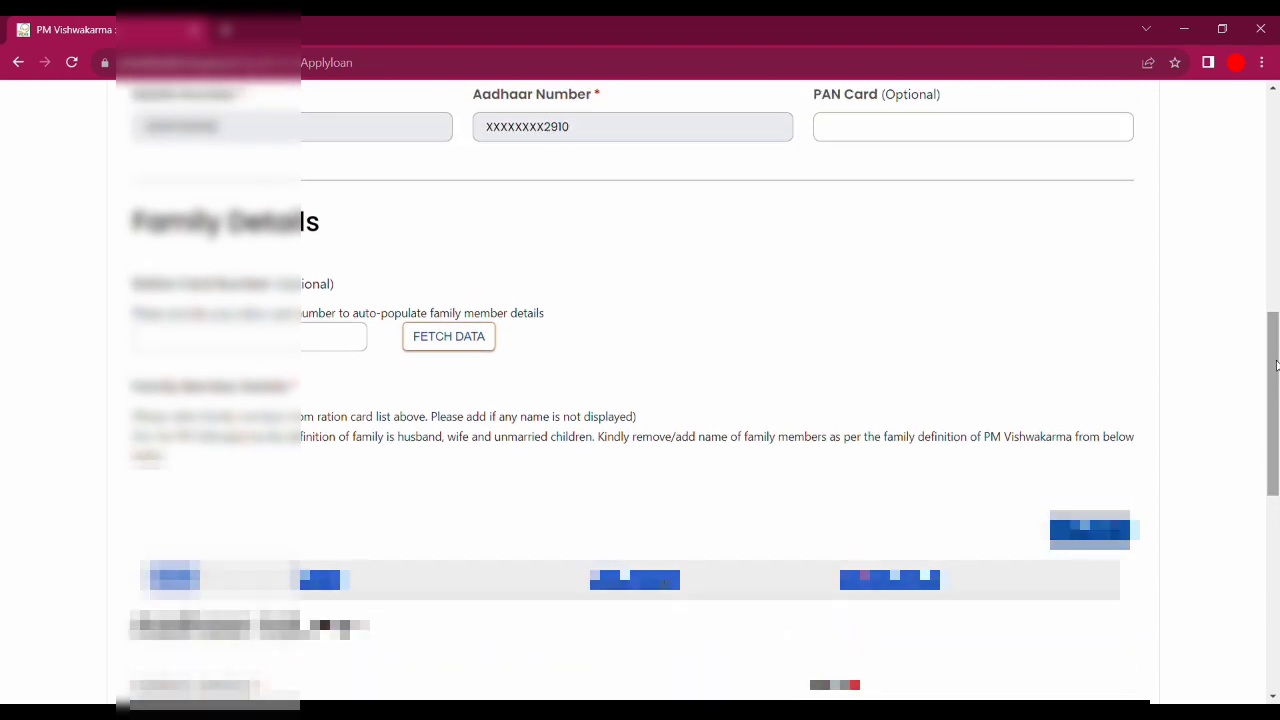
key(ctrl+v)
key(Tab)
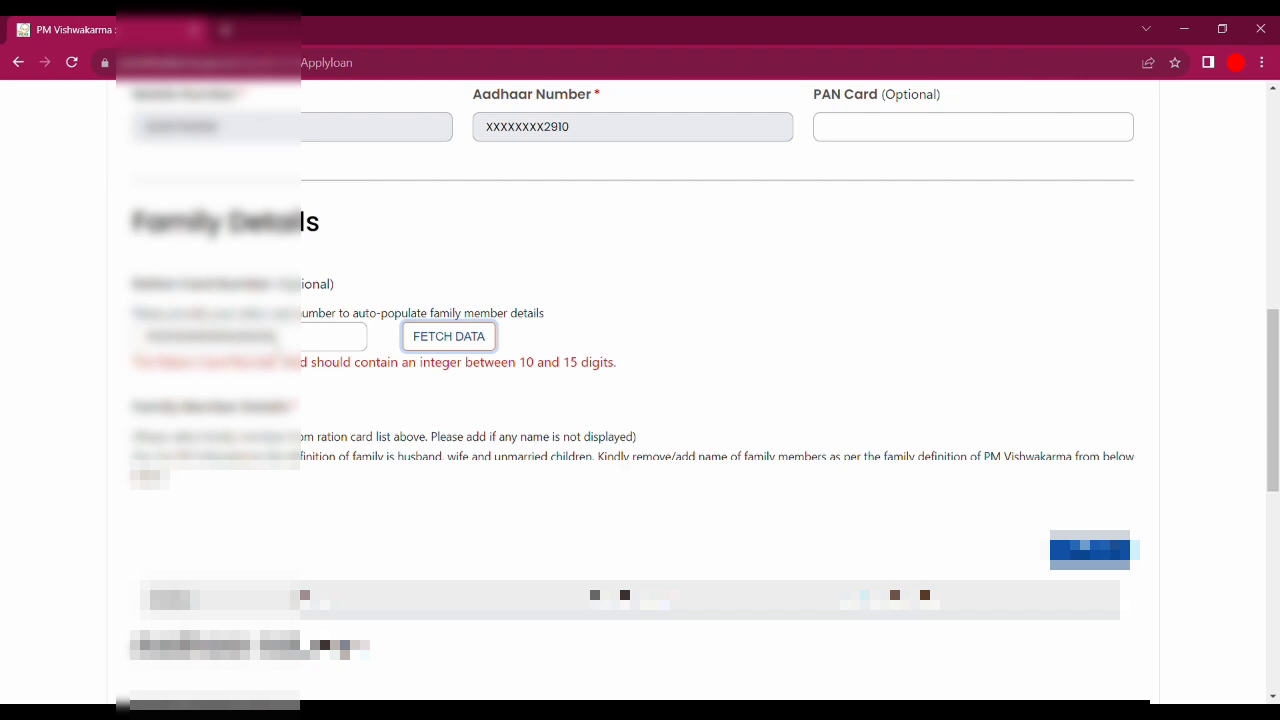
click(354, 336)
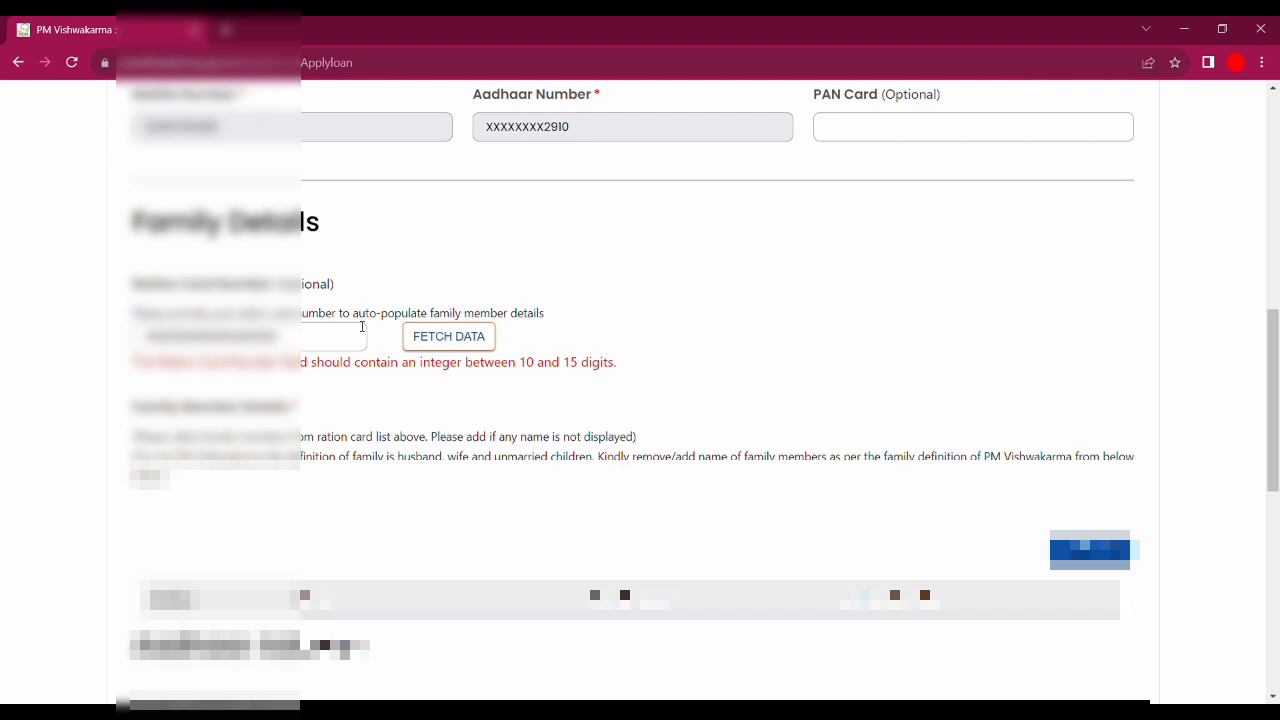
scroll(362, 326, down, 3)
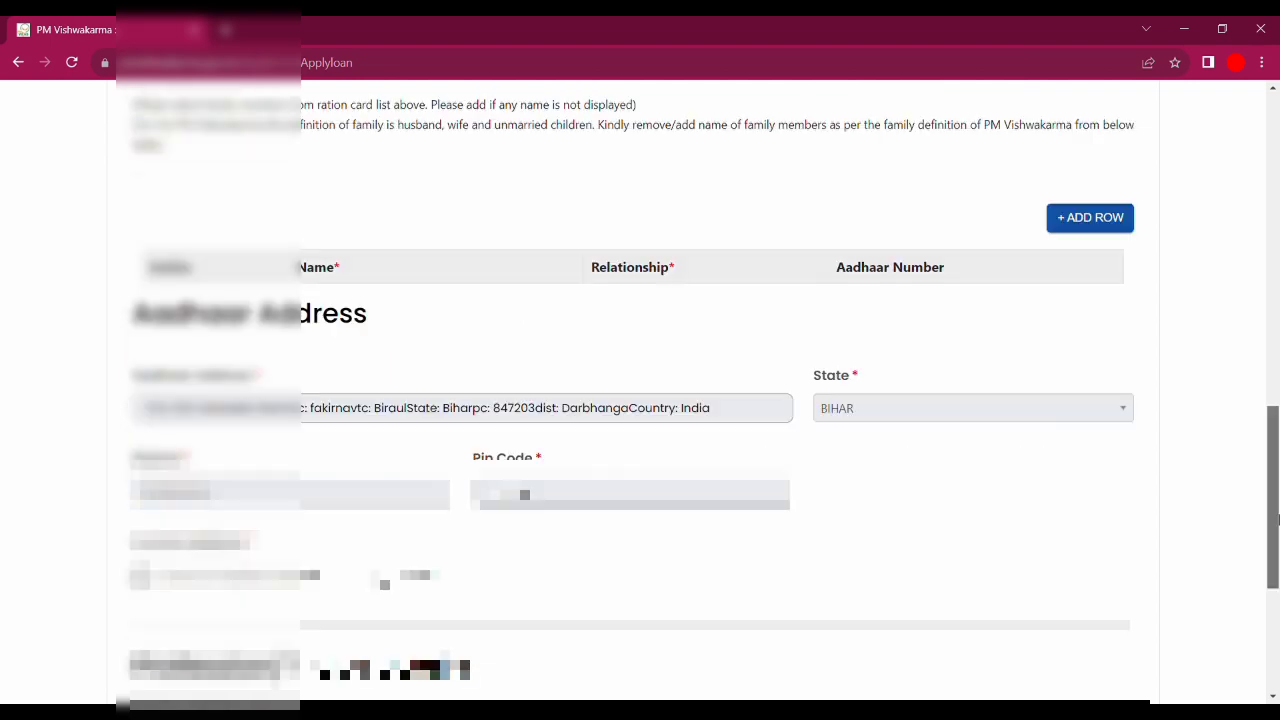
- Add two family member rows with Name, Relationship and Aadhaar Number fields
click(1085, 218)
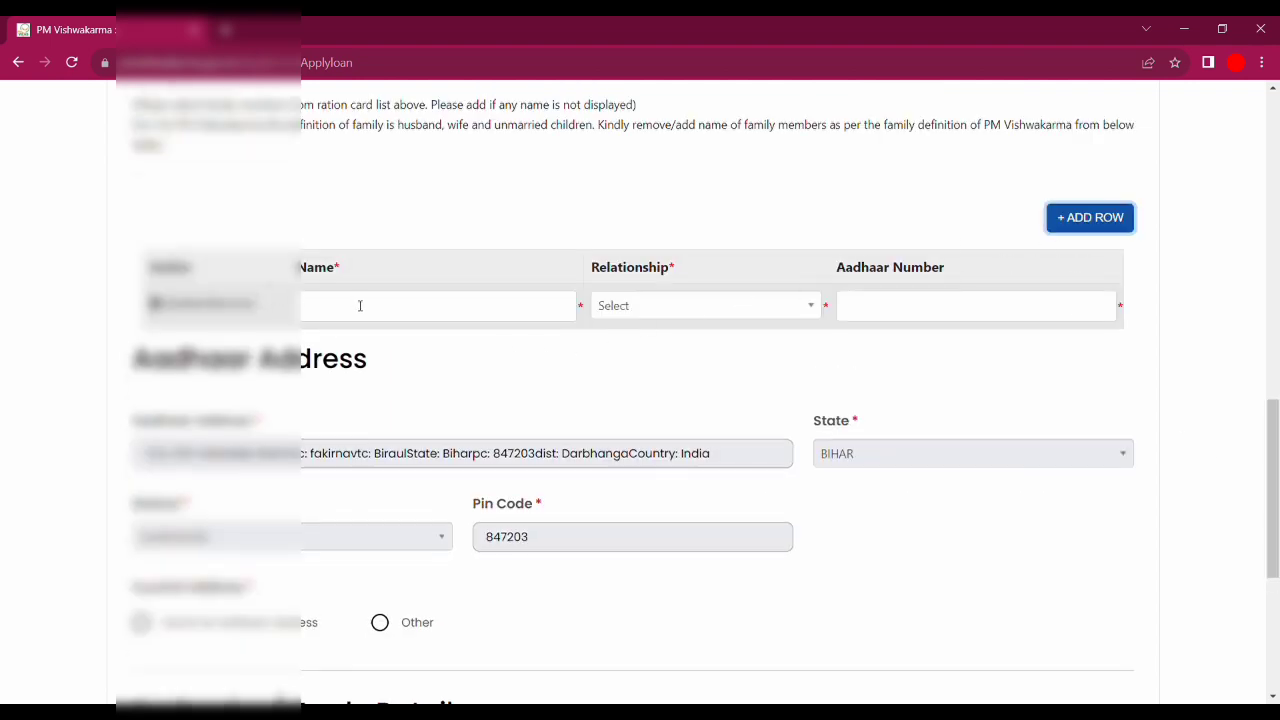
click(399, 304)
click(937, 306)
click(473, 306)
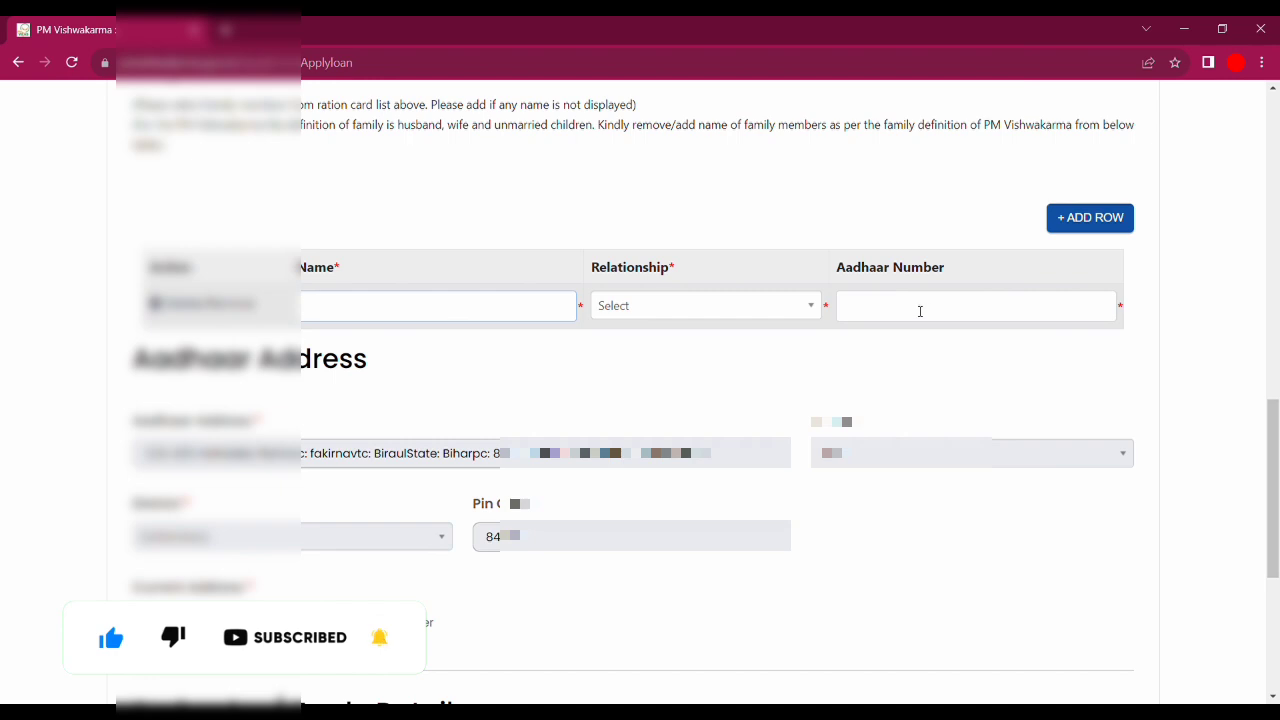
click(1074, 217)
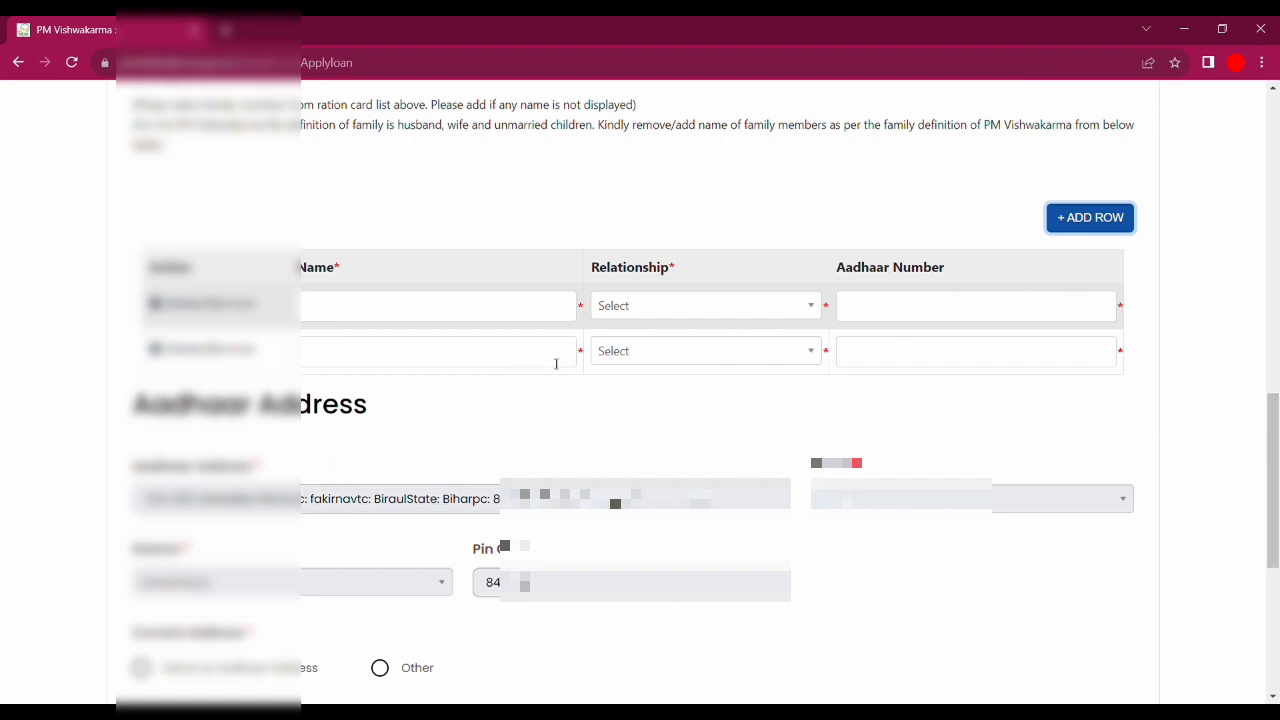
drag(1273, 435, 1277, 485)
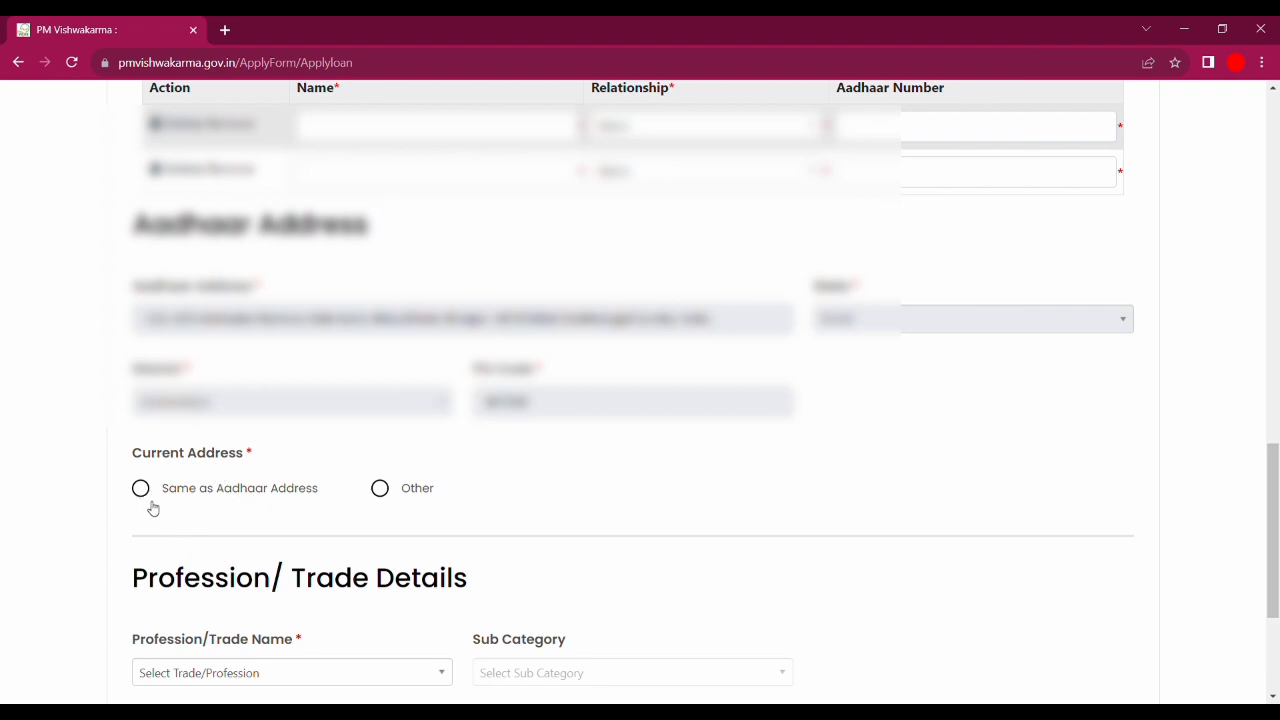
- Make the current address the same as Aadhaar and answer Yes to Gram Panchayat
click(250, 499)
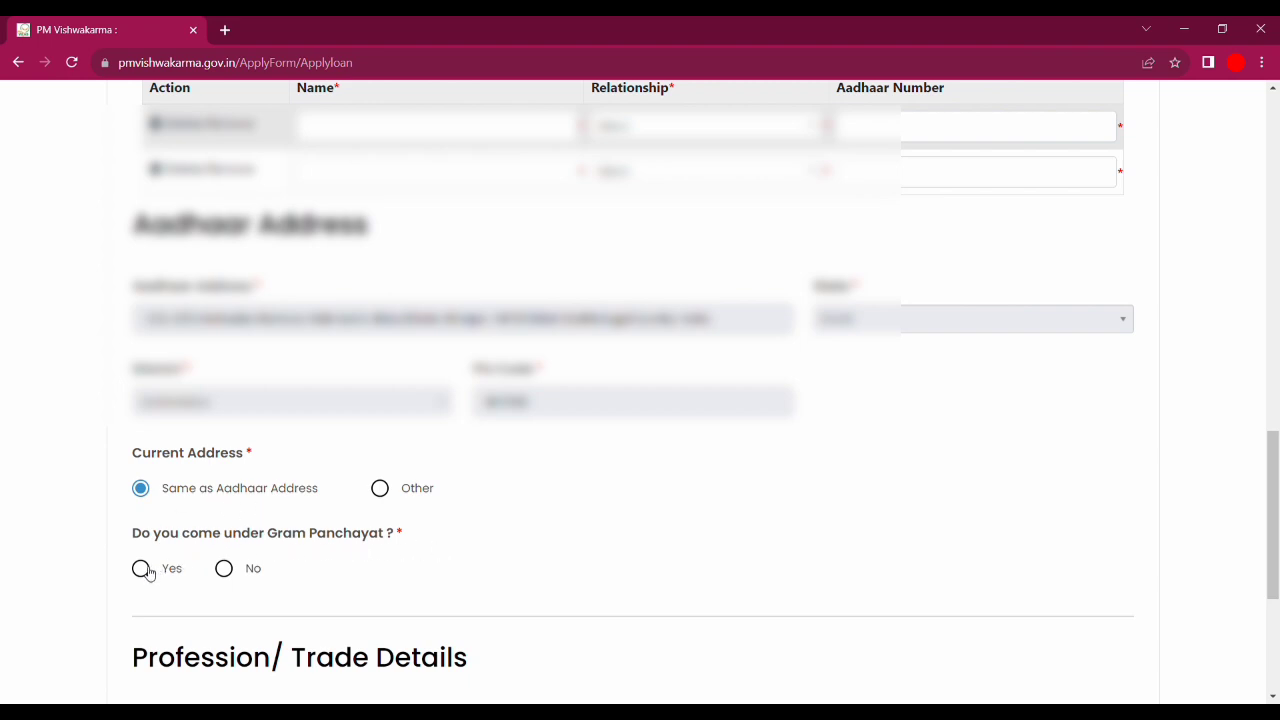
click(143, 569)
drag(1270, 511, 1268, 591)
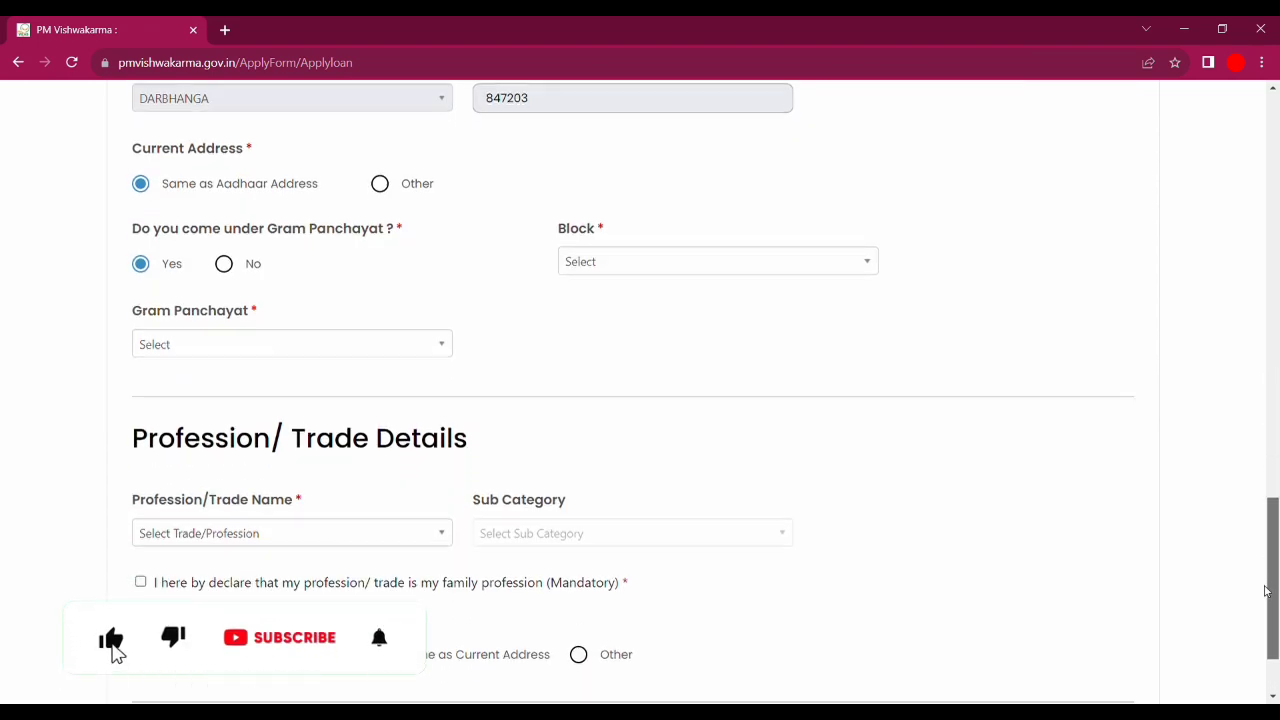
- Set both Block and Gram Panchayat to BIRAUL
drag(558, 233, 483, 251)
click(592, 245)
click(591, 264)
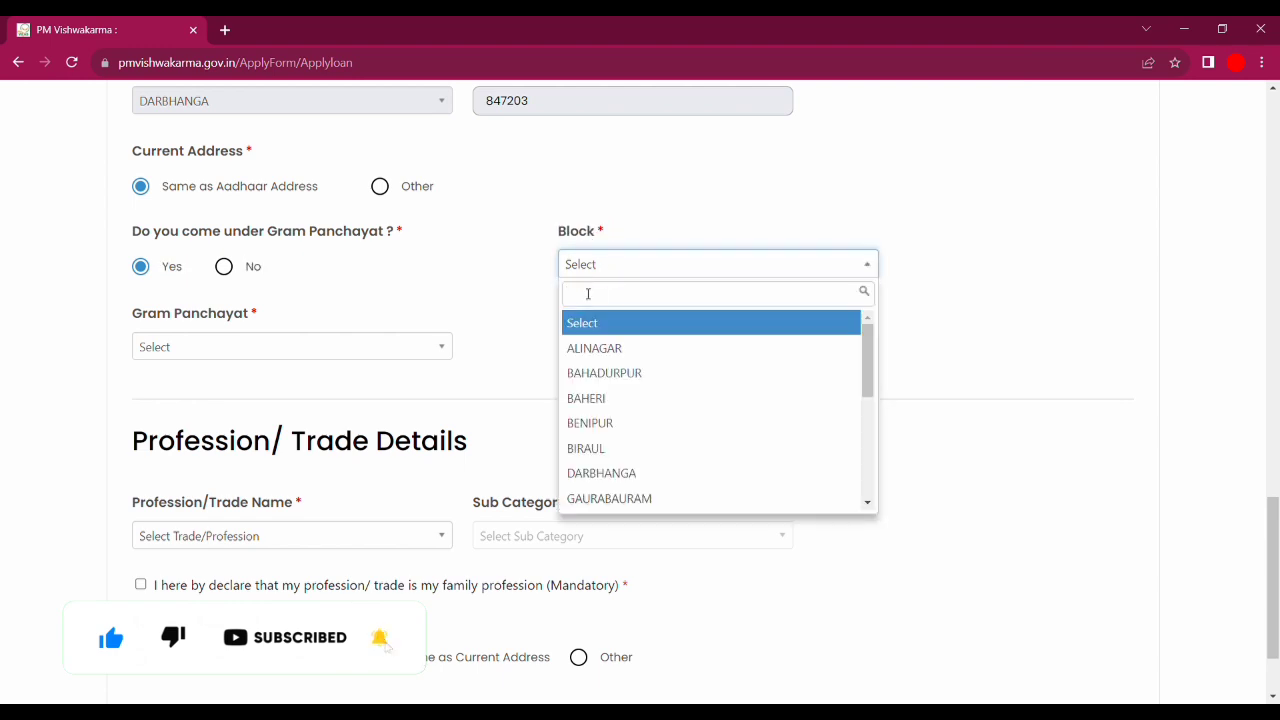
click(493, 298)
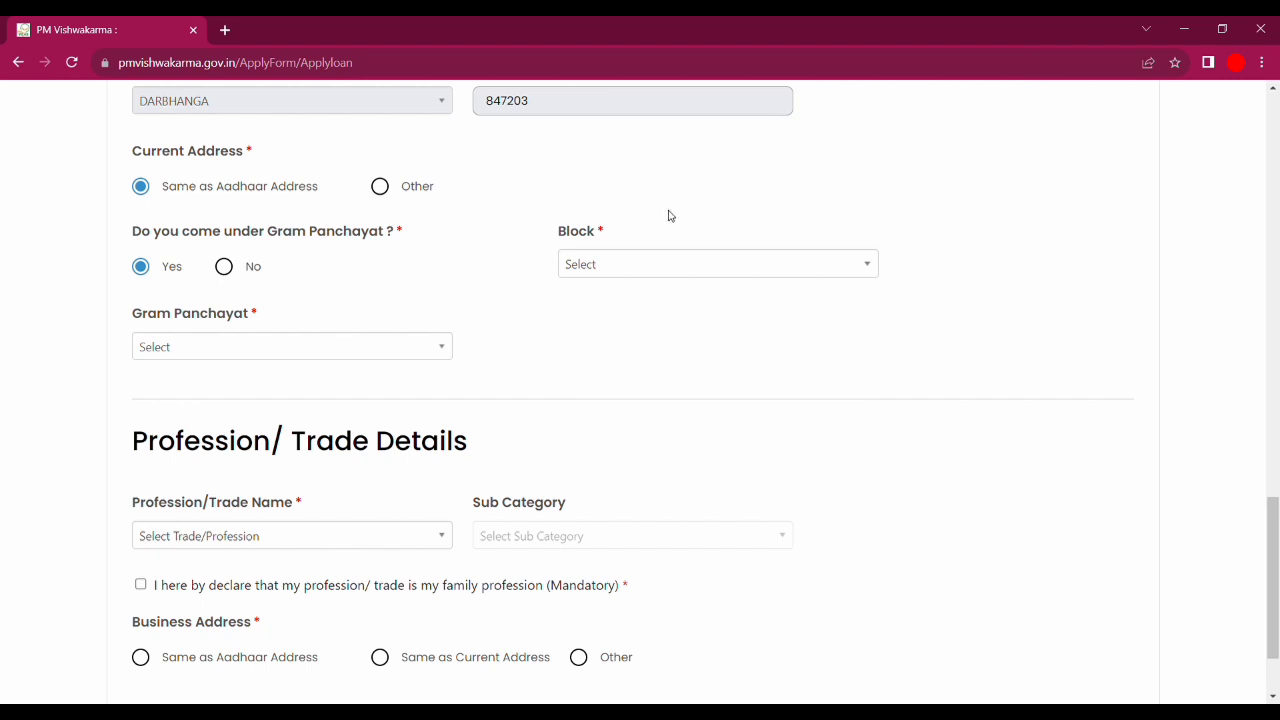
click(652, 263)
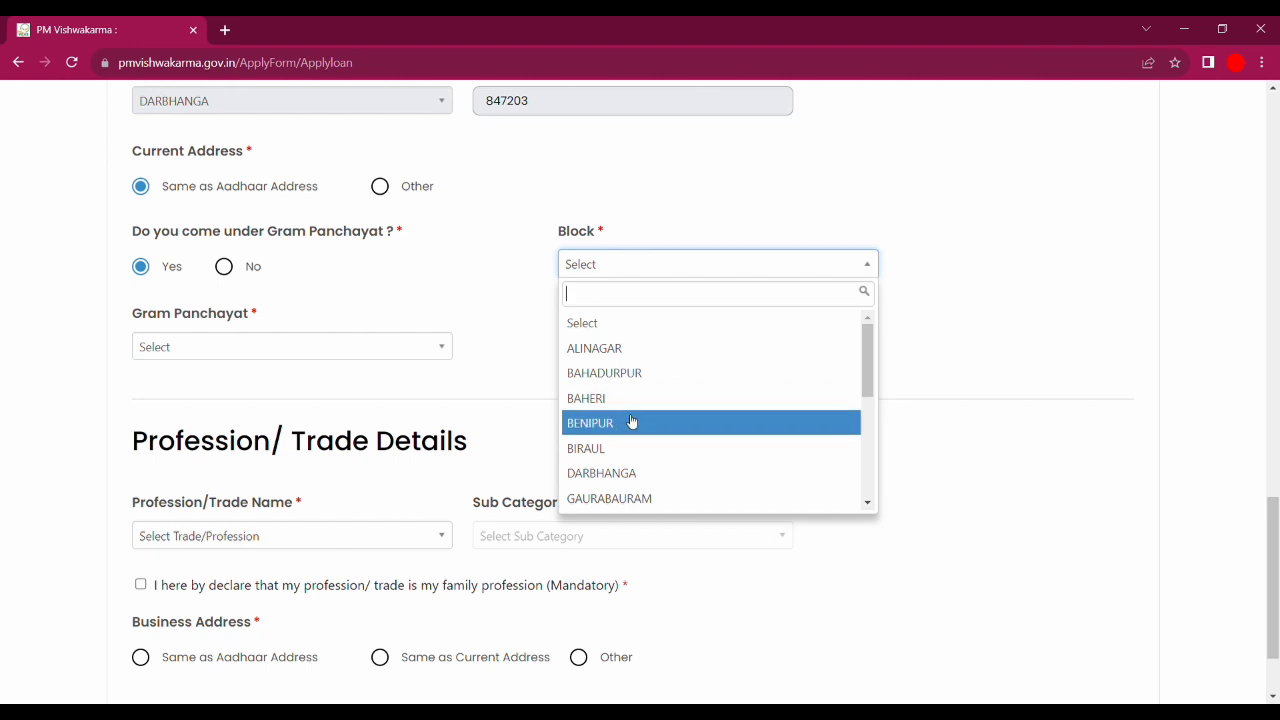
click(300, 350)
click(294, 346)
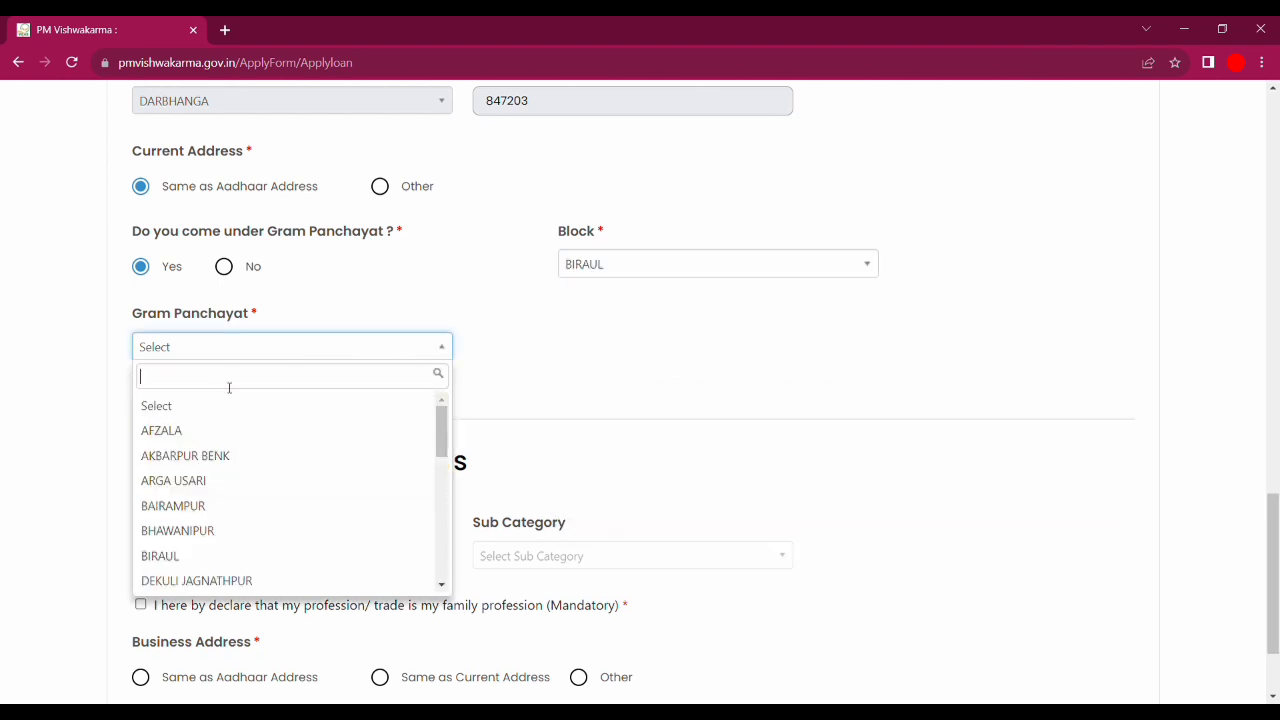
click(180, 556)
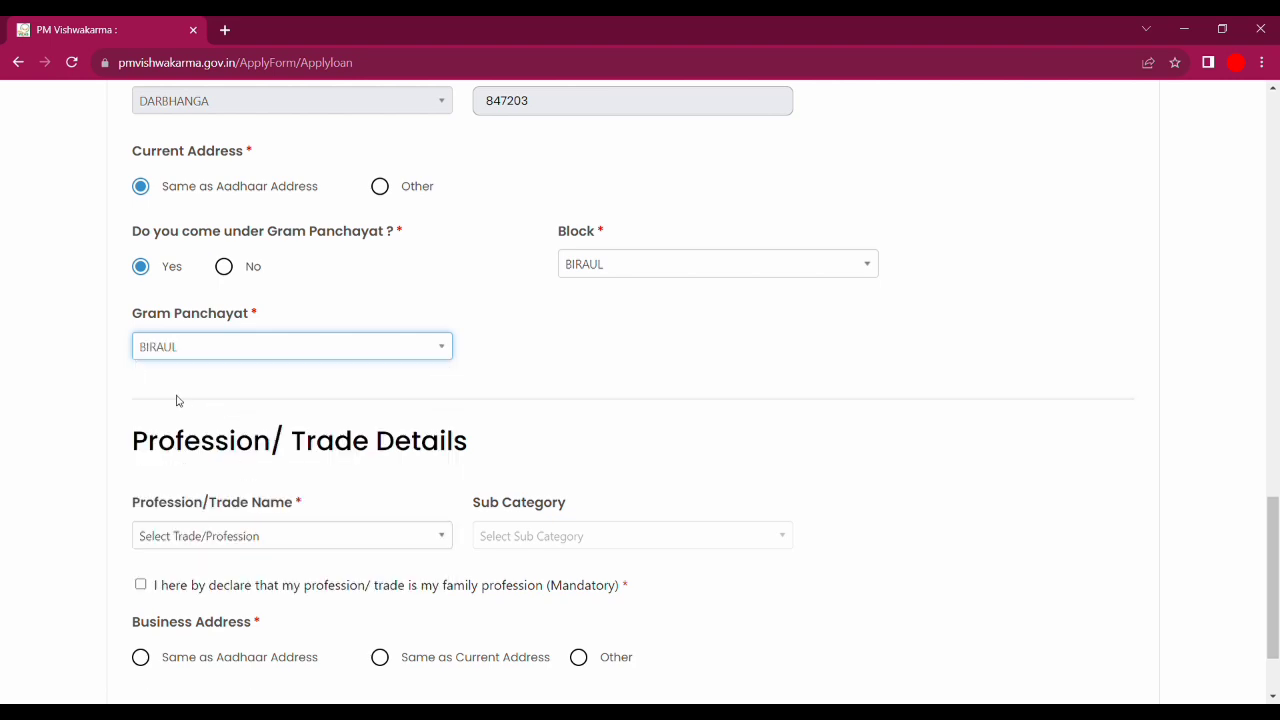
drag(1278, 597, 1278, 642)
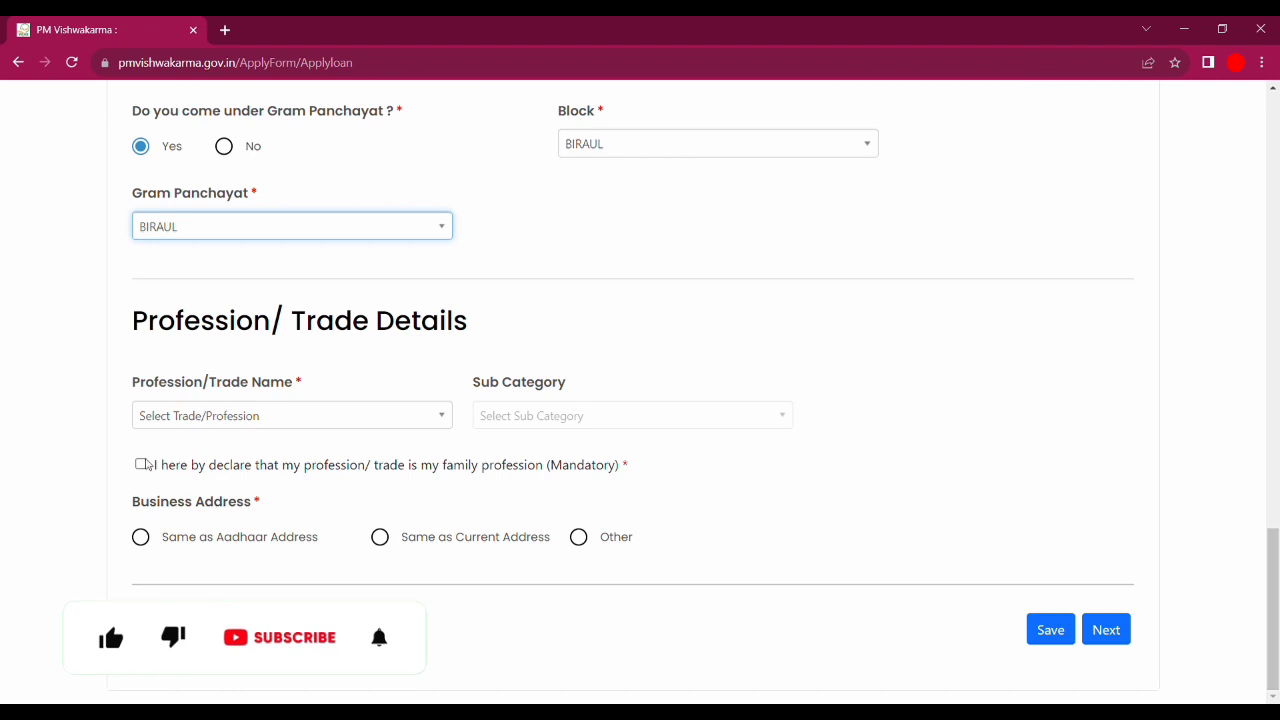
drag(137, 329, 318, 325)
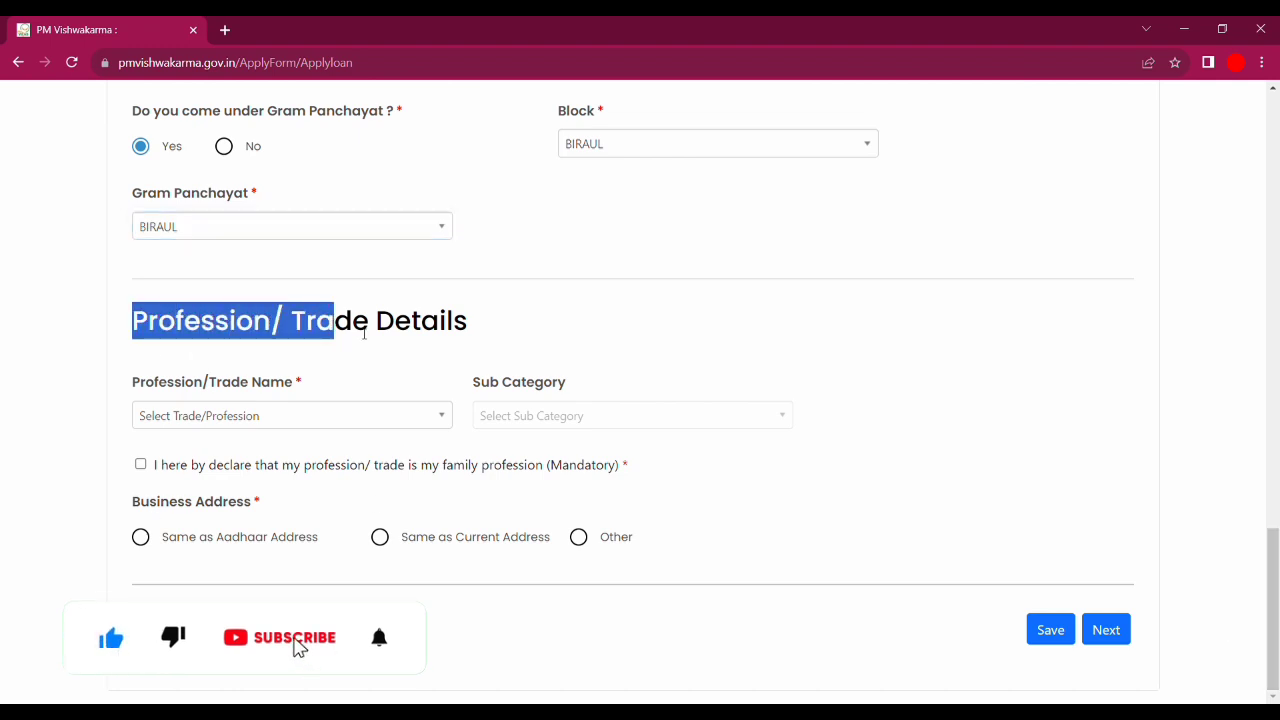
click(429, 337)
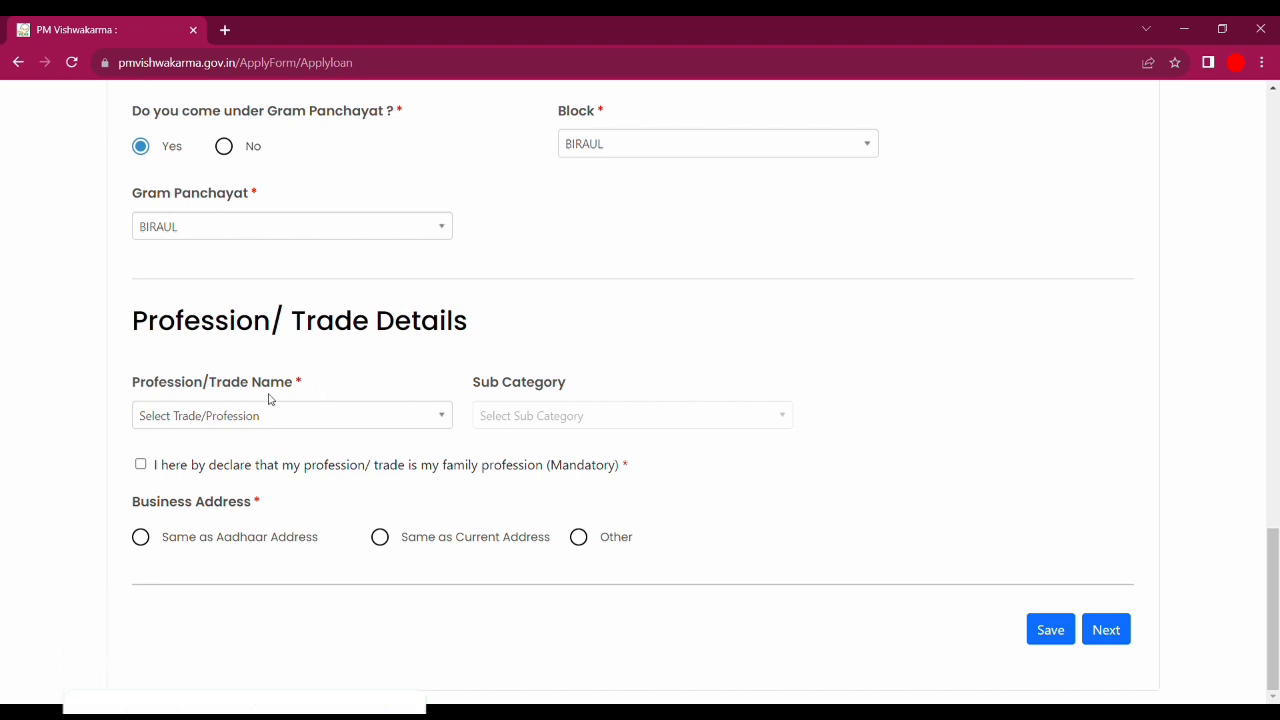
- Select Tailor (Darzi) as the profession/trade and proceed to Credit Support Information
click(195, 422)
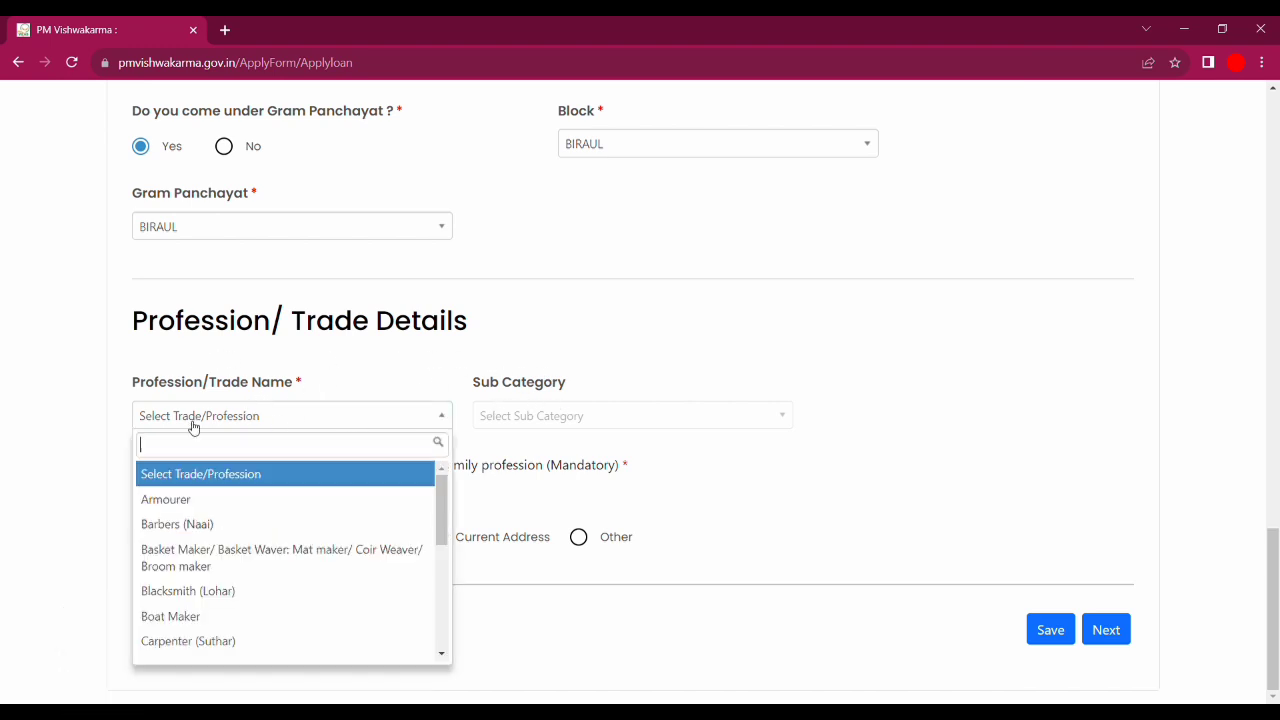
click(310, 367)
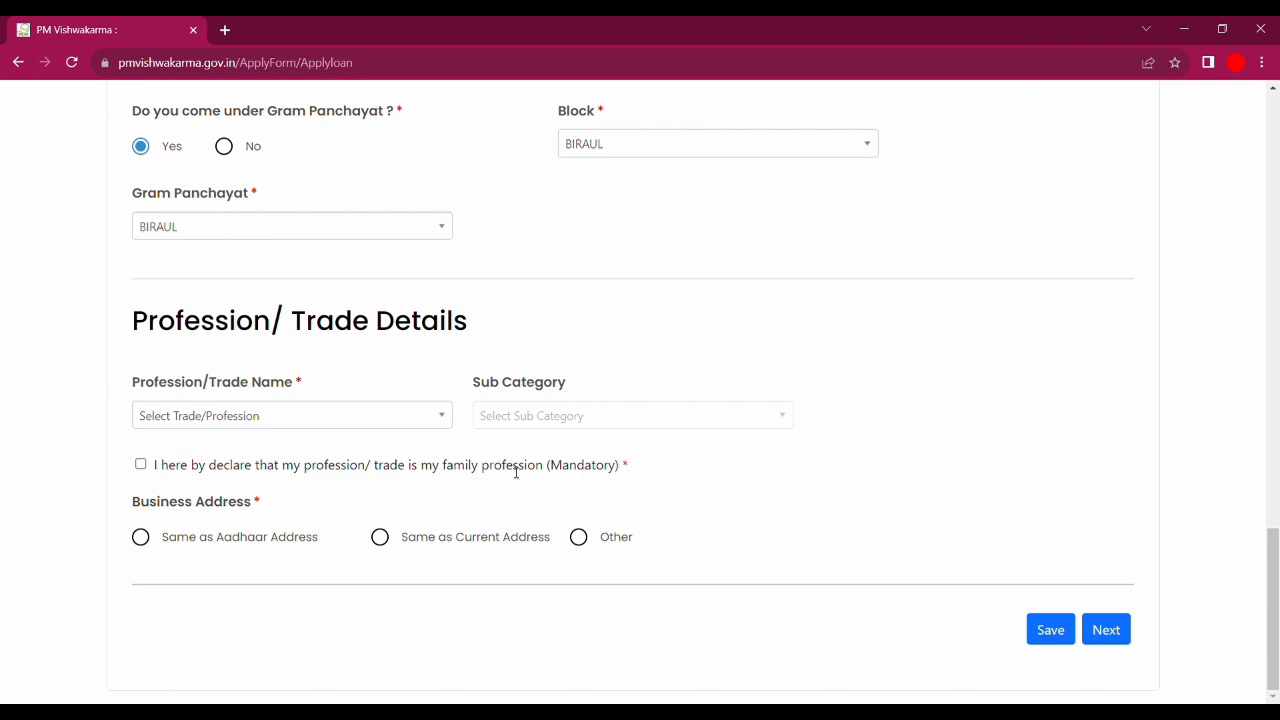
click(219, 419)
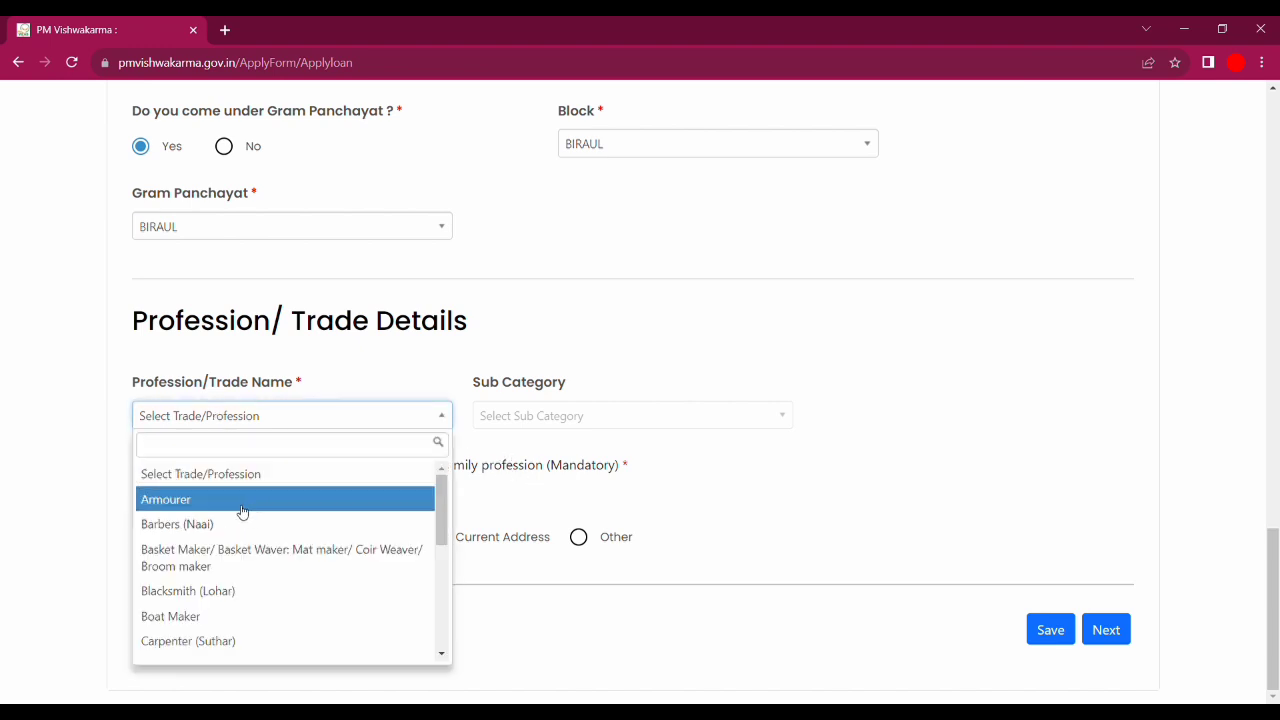
scroll(235, 520, down, 5)
scroll(228, 540, up, 5)
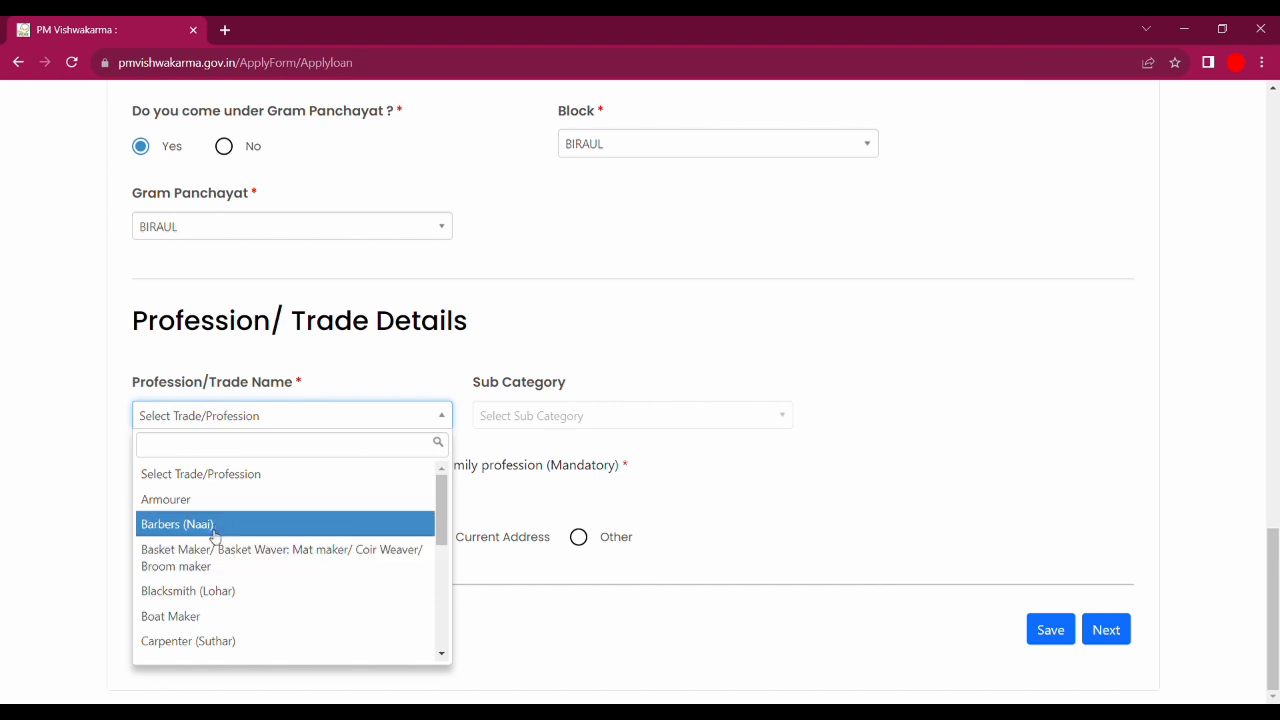
scroll(226, 548, down, 5)
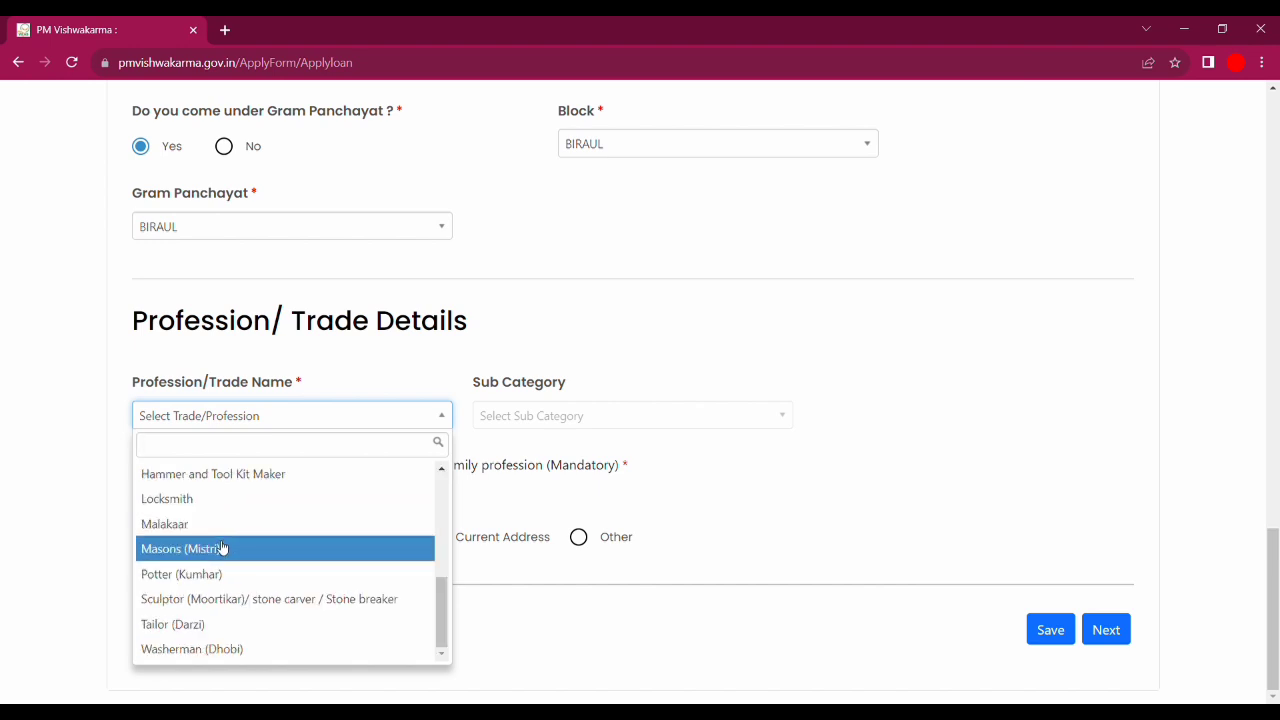
click(173, 624)
click(1106, 629)
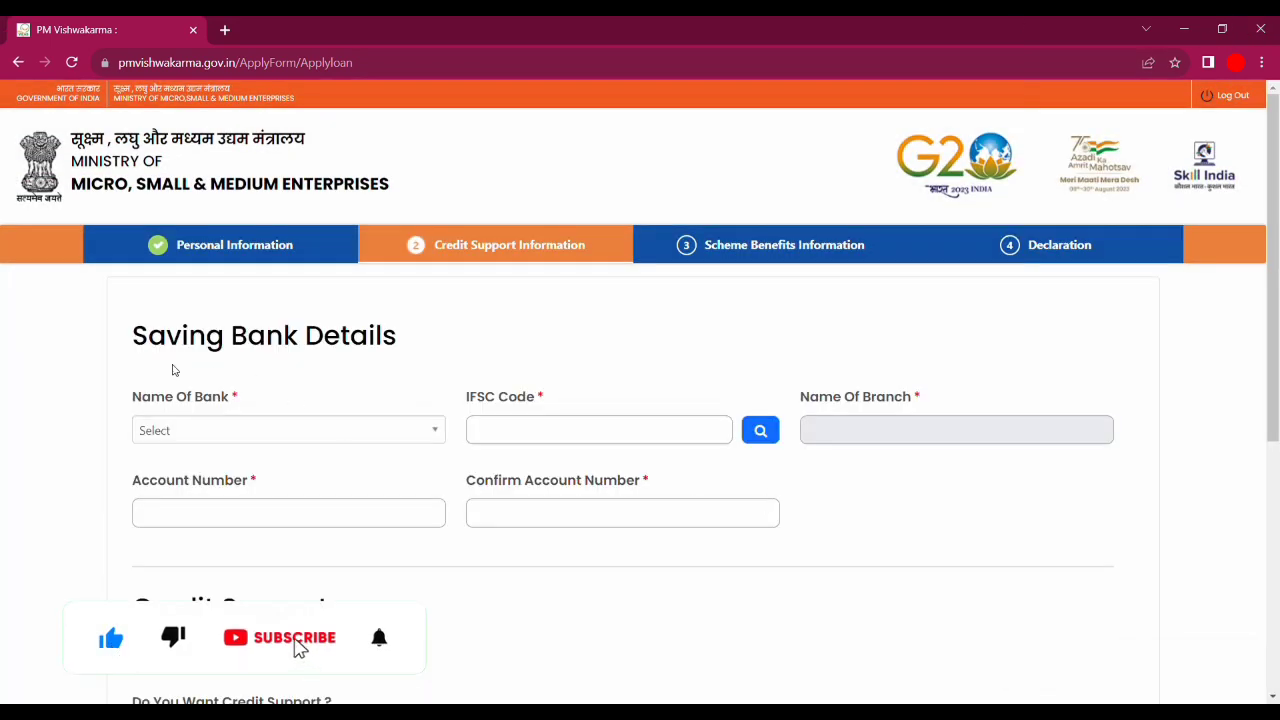
- Search 'sta' in Name Of Bank and choose State Bank of India
drag(118, 343, 408, 314)
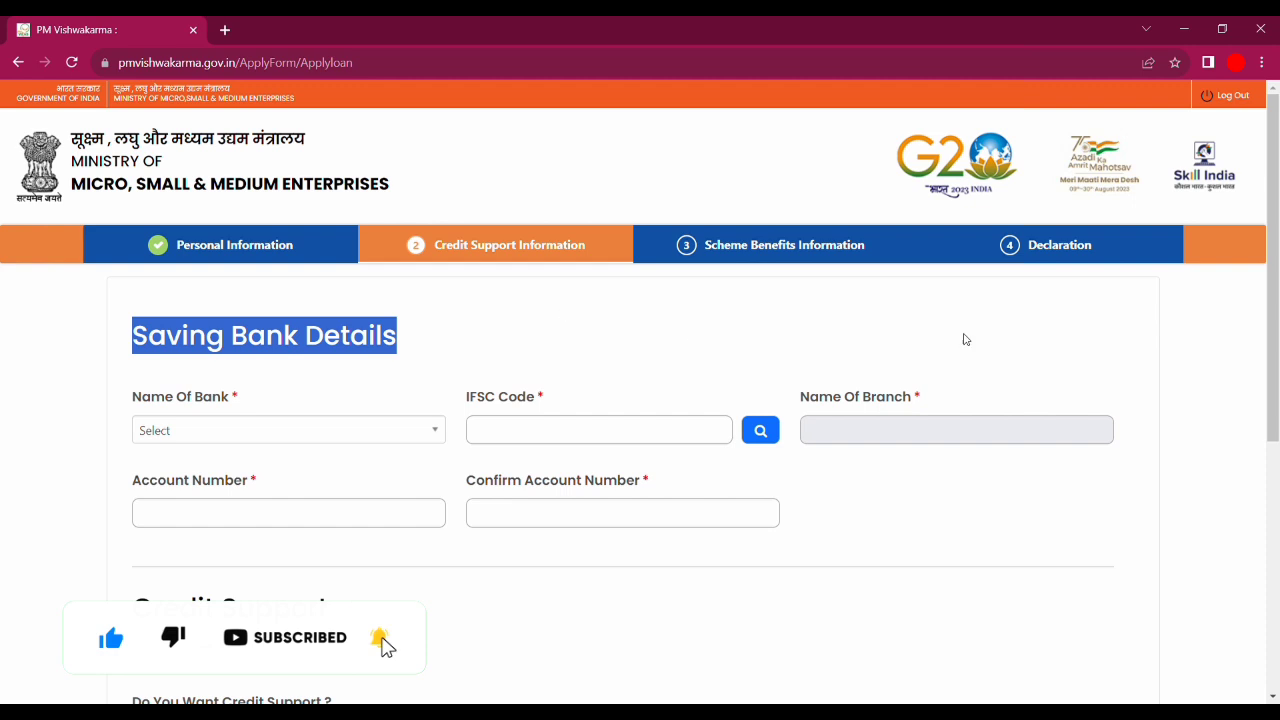
scroll(1278, 298, down, 1)
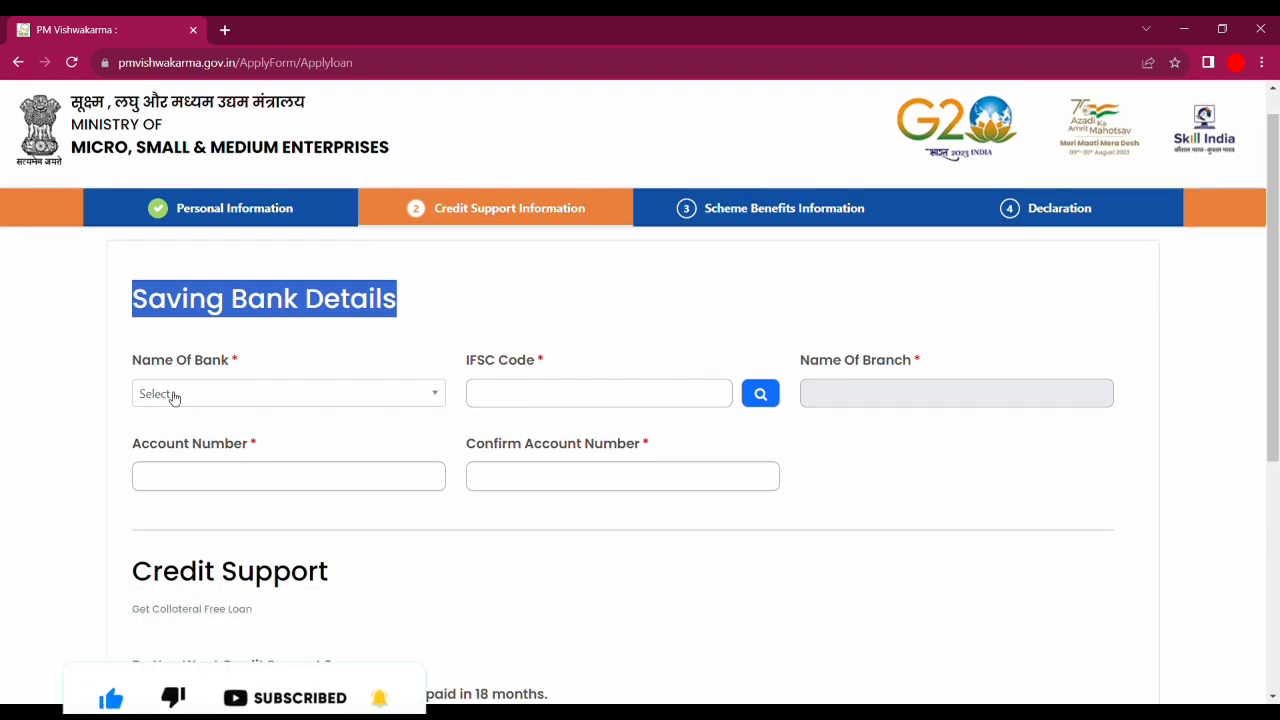
click(171, 402)
scroll(270, 545, down, 10)
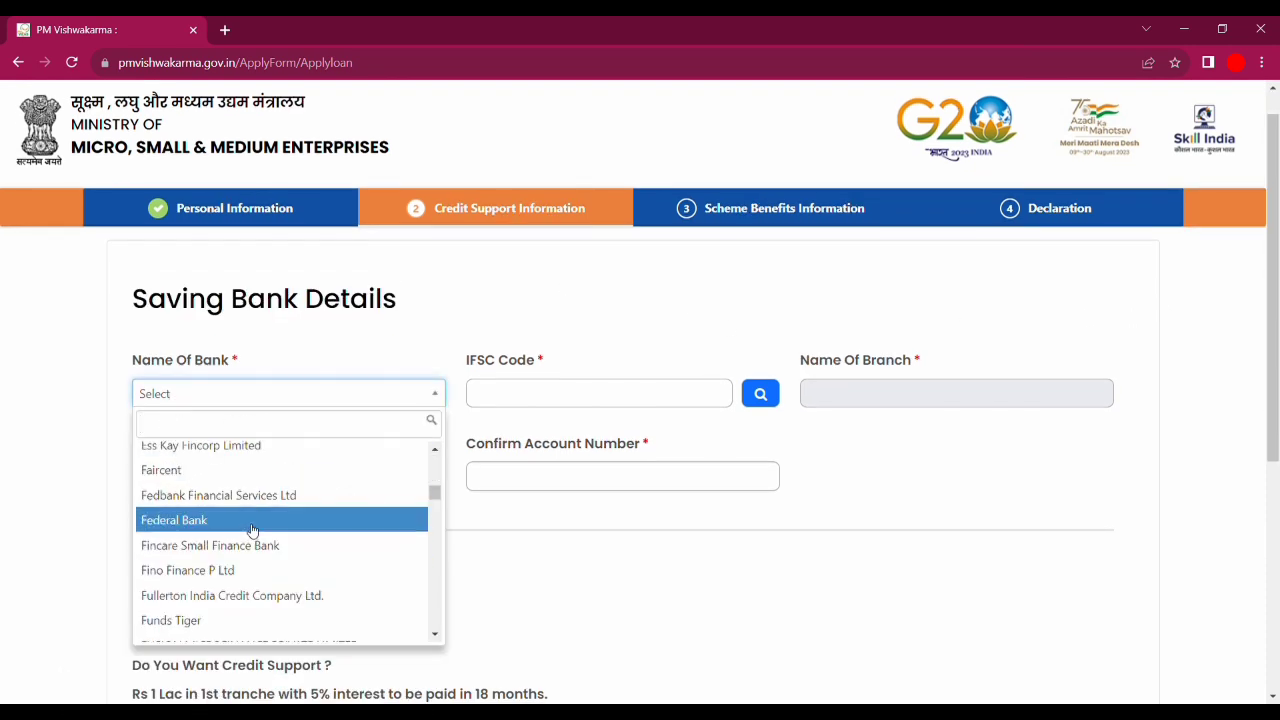
scroll(240, 479, up, 10)
text(sta)
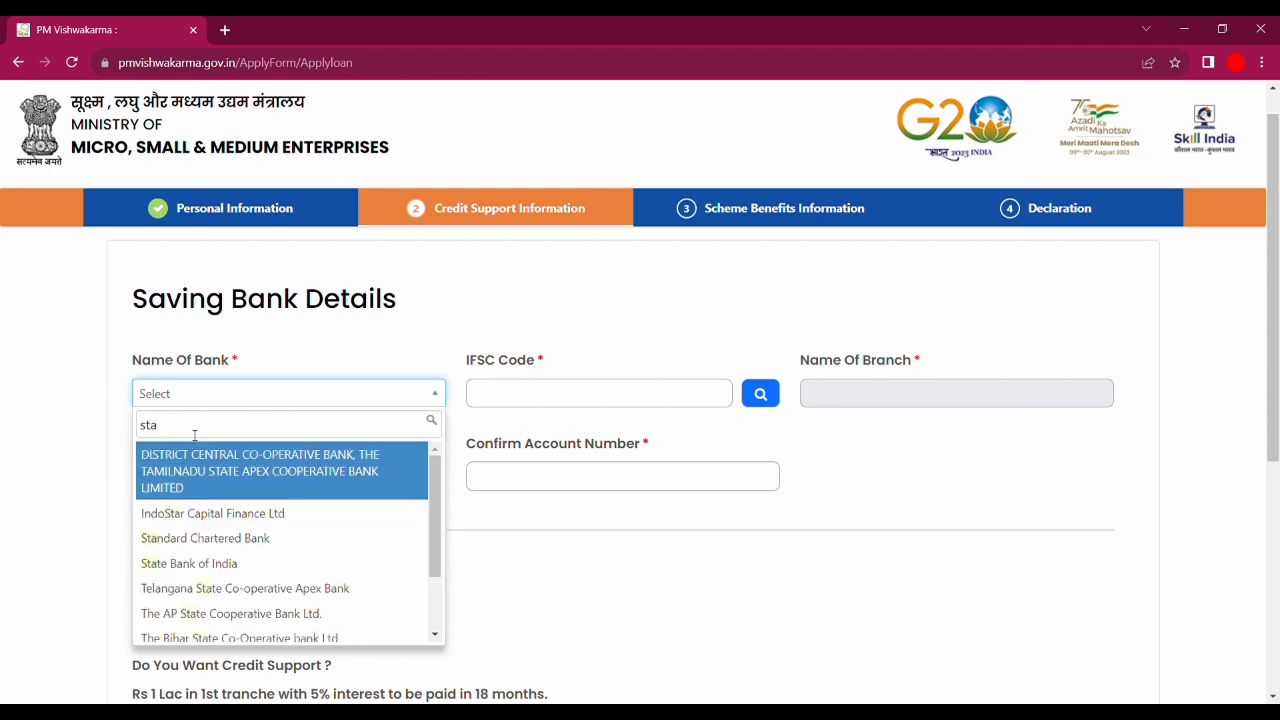
click(196, 563)
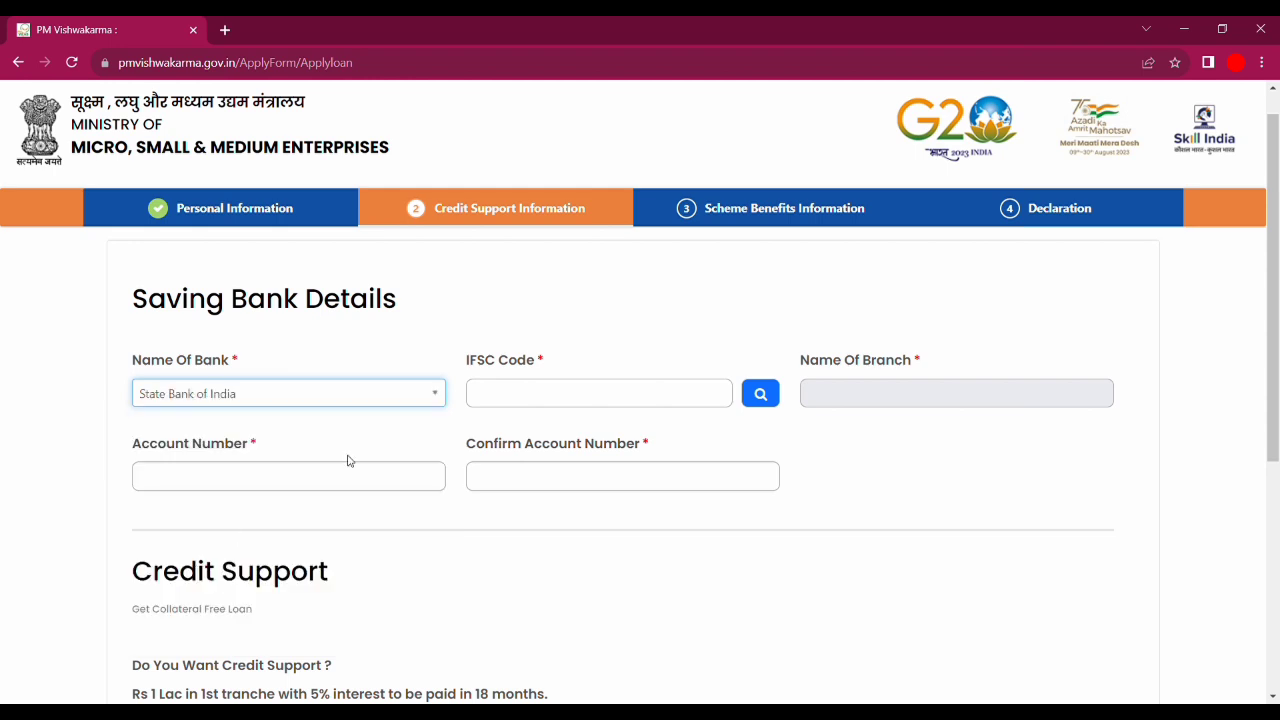
click(563, 414)
scroll(741, 497, down, 4)
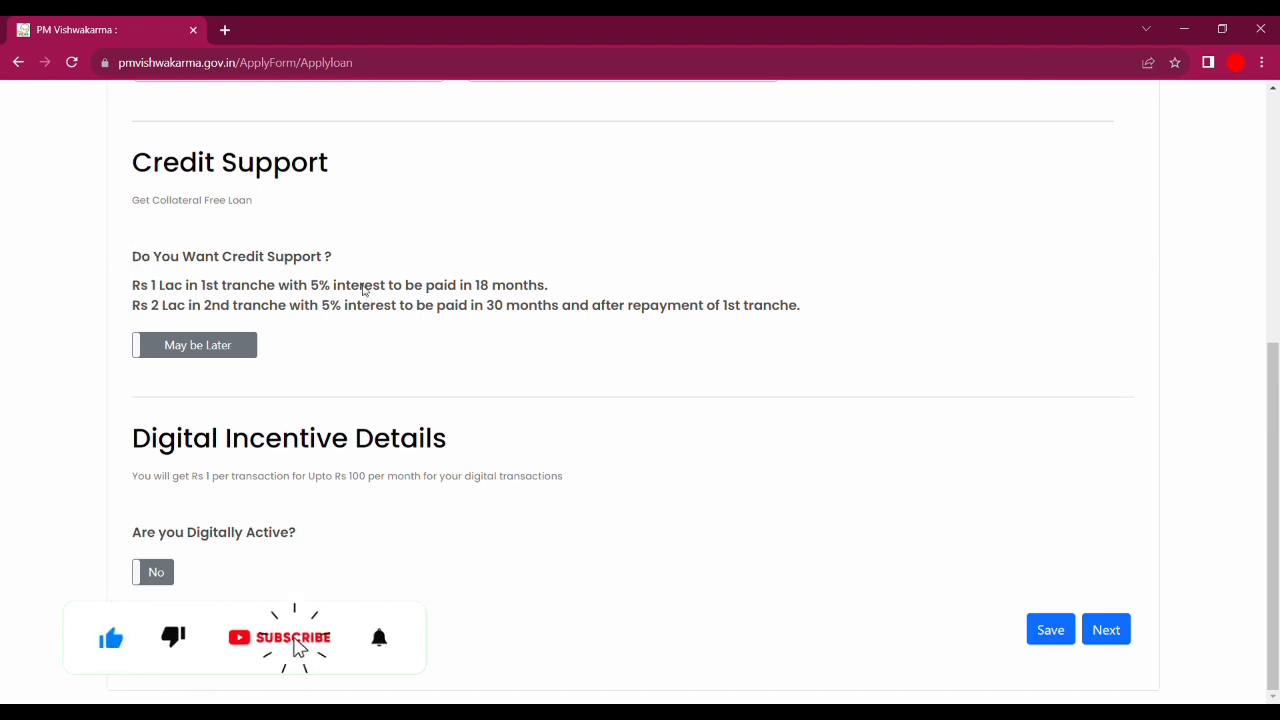
- Preview loan fields with Credit Support set to Yes, then revert it to May be Later
drag(142, 290, 200, 288)
click(176, 288)
drag(133, 258, 295, 256)
click(295, 256)
click(194, 344)
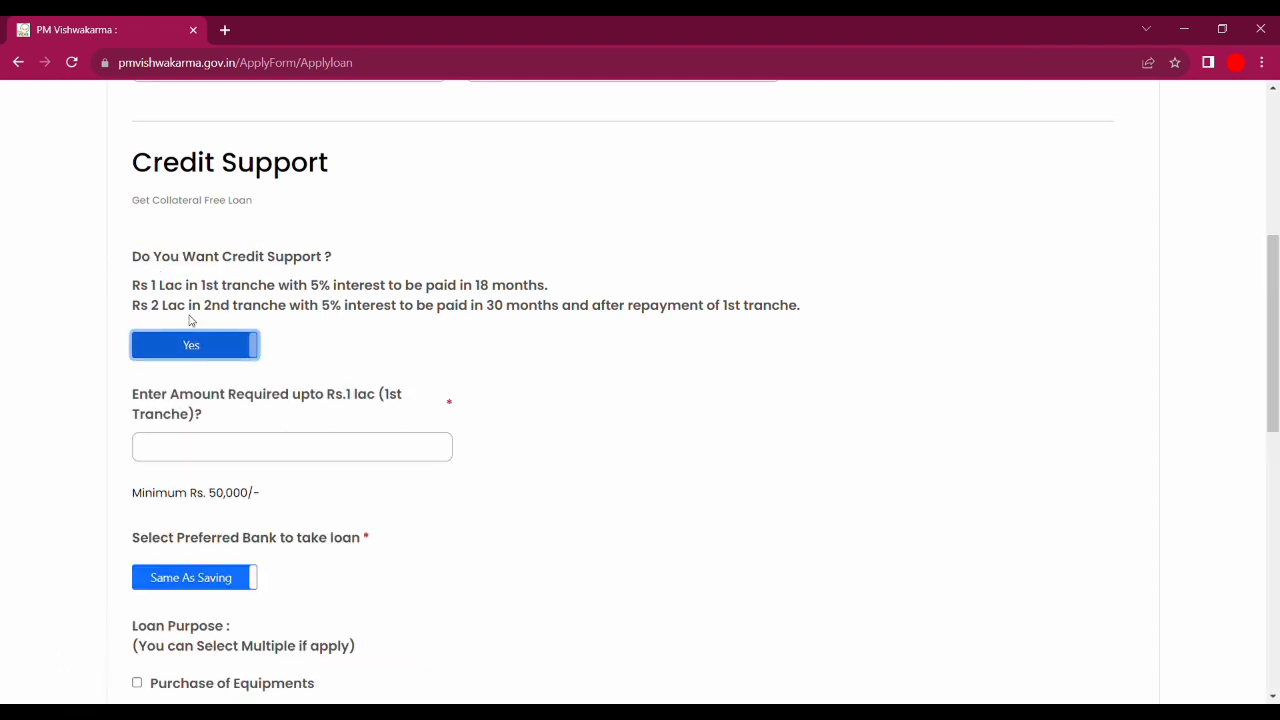
click(203, 345)
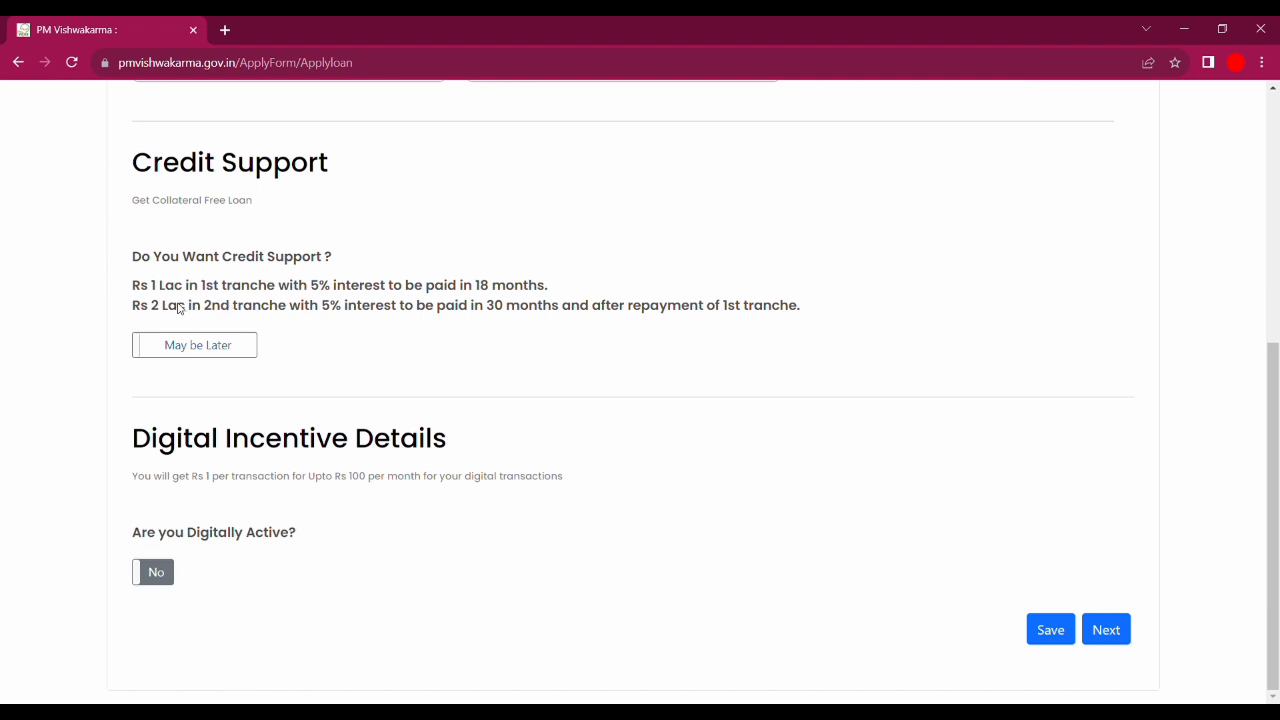
drag(150, 289, 180, 280)
click(171, 291)
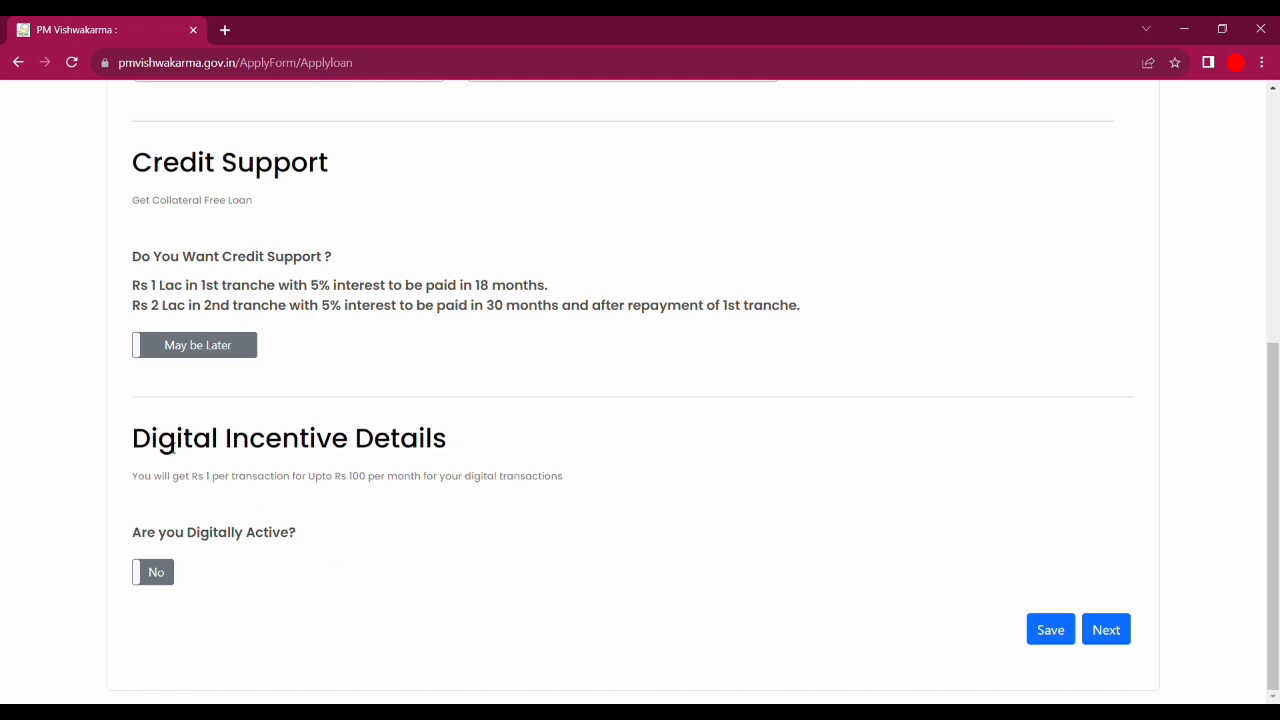
drag(140, 443, 440, 450)
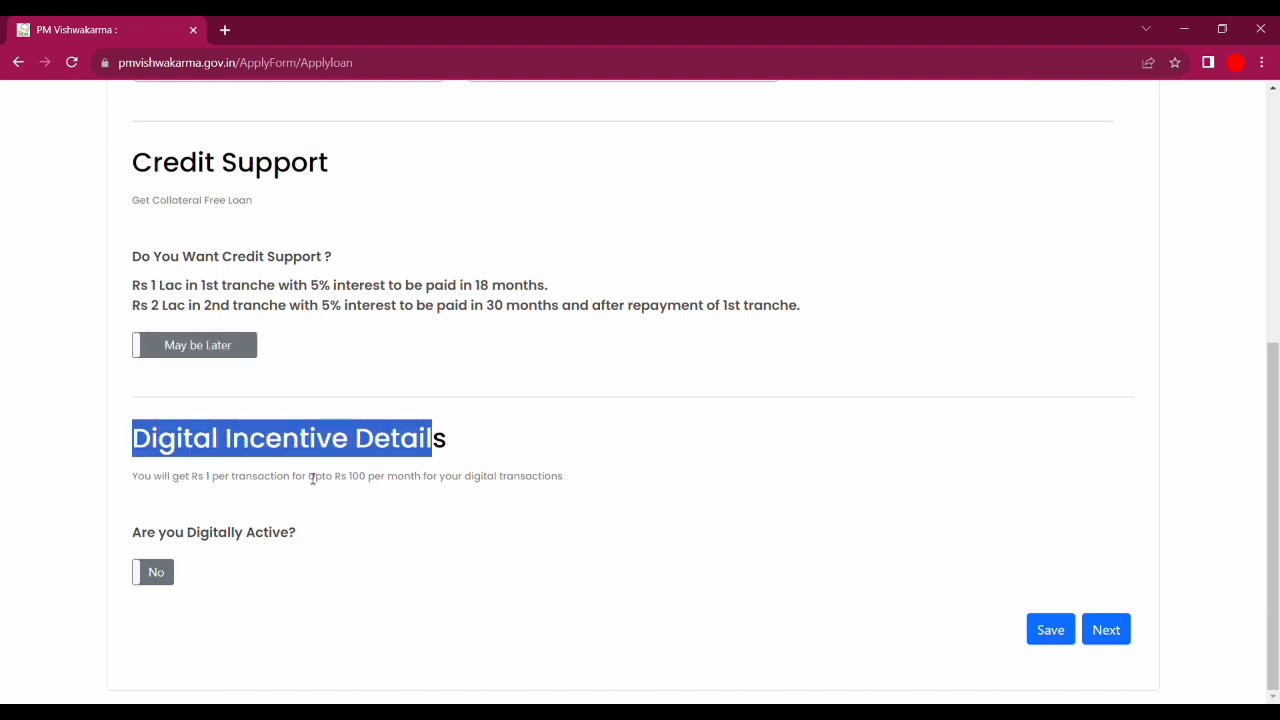
click(333, 577)
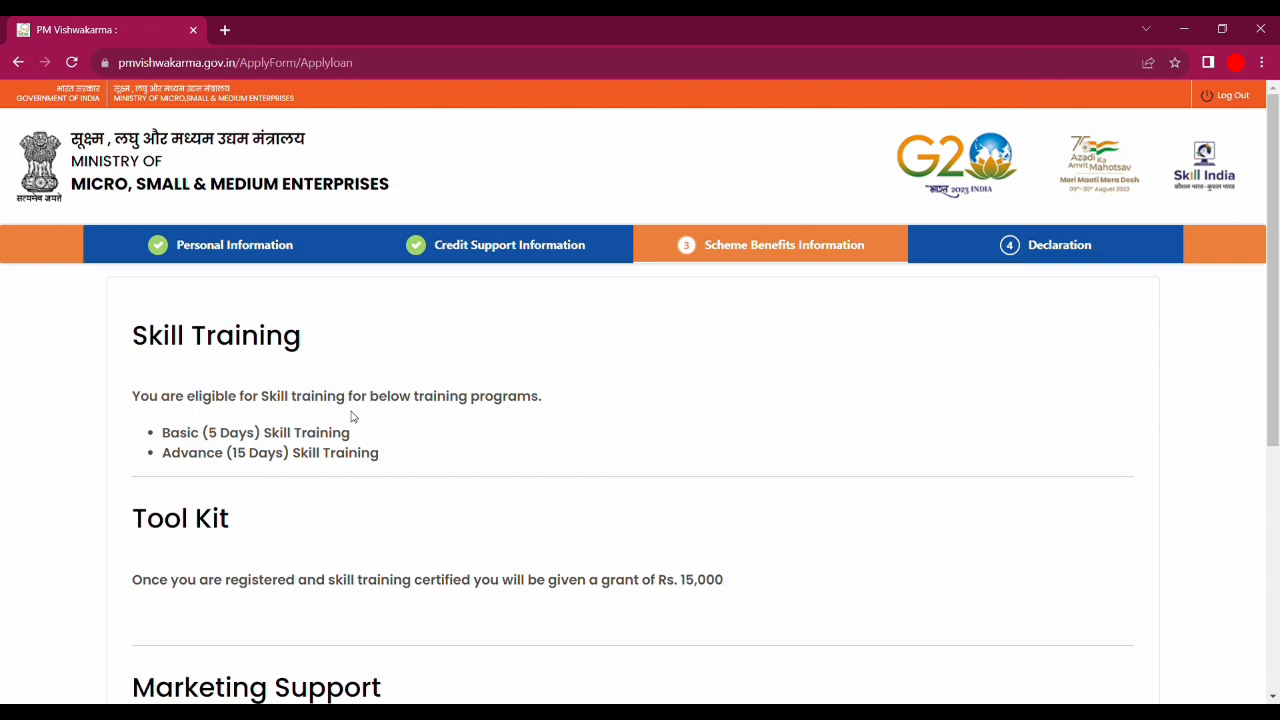
- Review the Skill Training programs and the Rs. 15,000 Tool Kit grant
scroll(1272, 340, down, 2)
mouse_move(1278, 340)
mouse_down()
mouse_move(1278, 391)
mouse_move(1277, 350)
mouse_up()
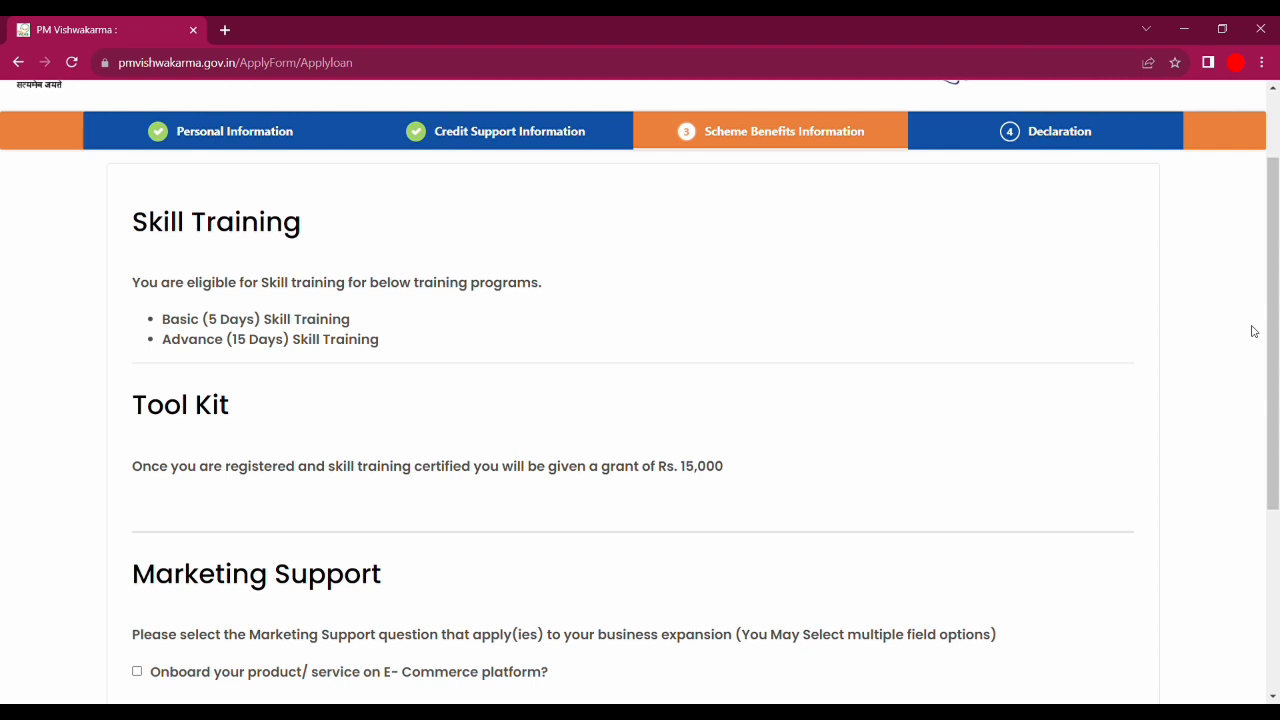
scroll(1274, 300, up, 2)
drag(1277, 298, 1277, 391)
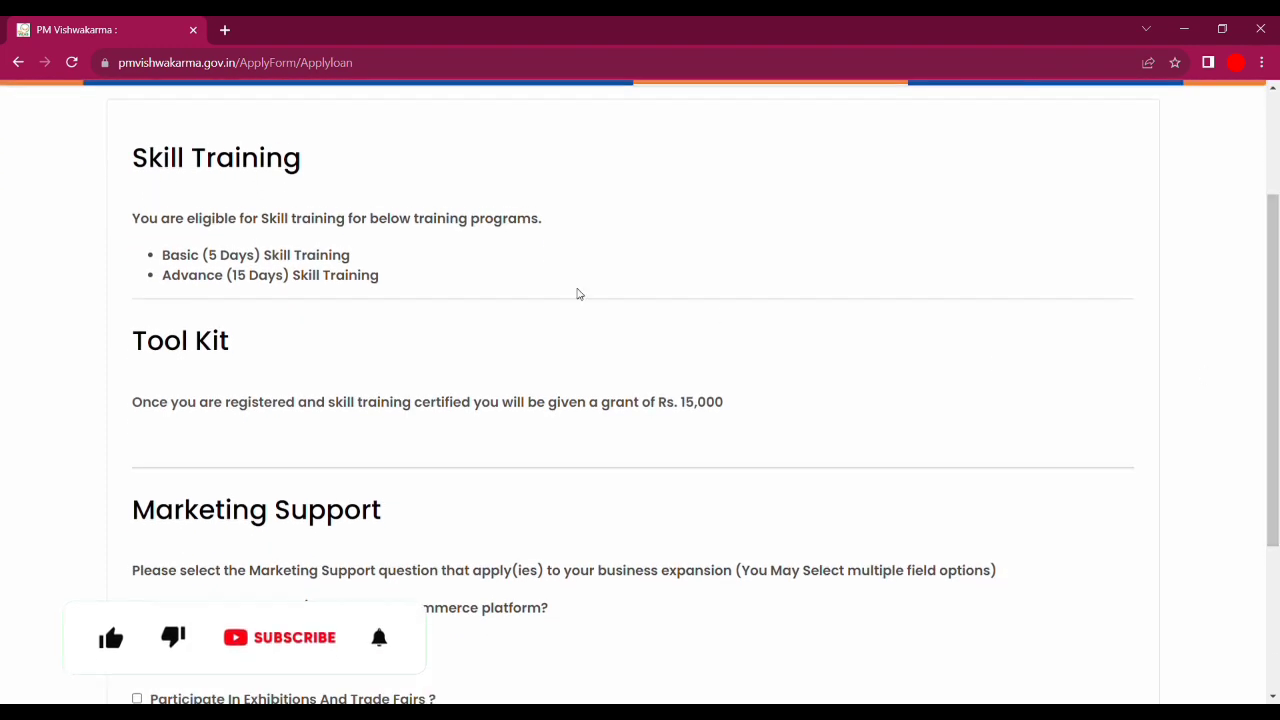
drag(133, 156, 311, 177)
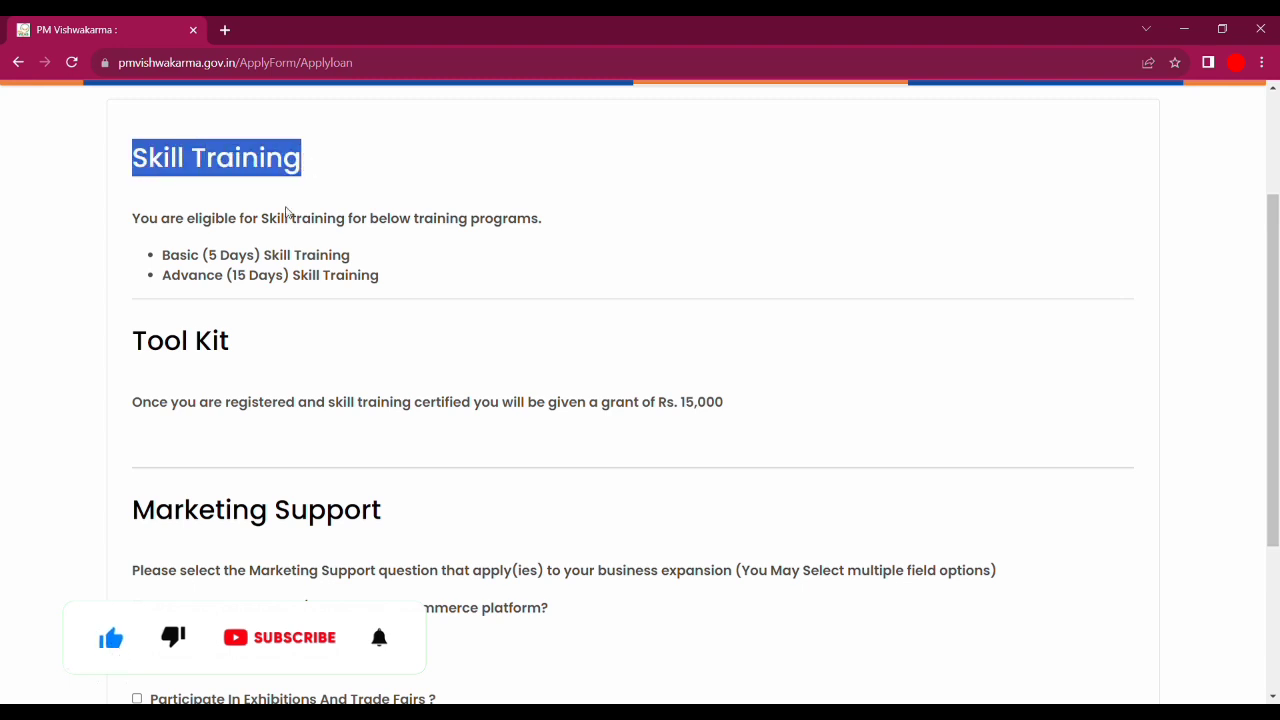
click(294, 371)
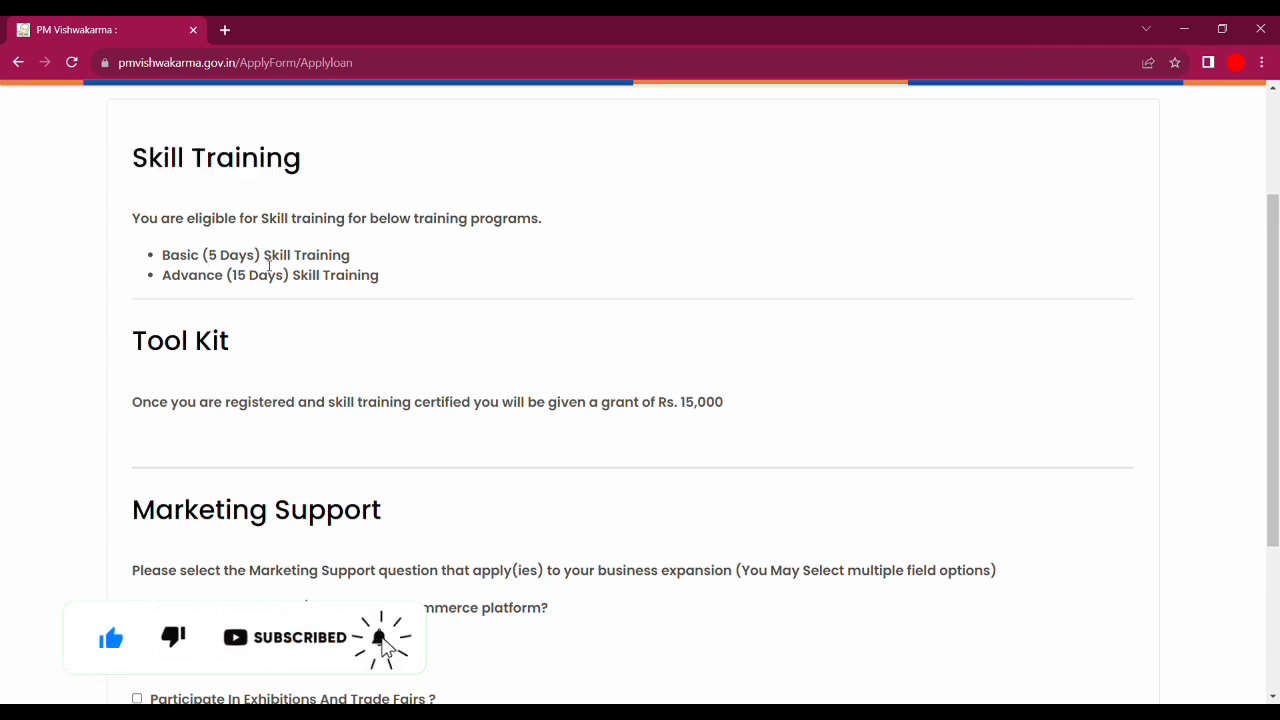
drag(216, 262, 320, 262)
click(345, 264)
drag(175, 286, 380, 286)
click(384, 290)
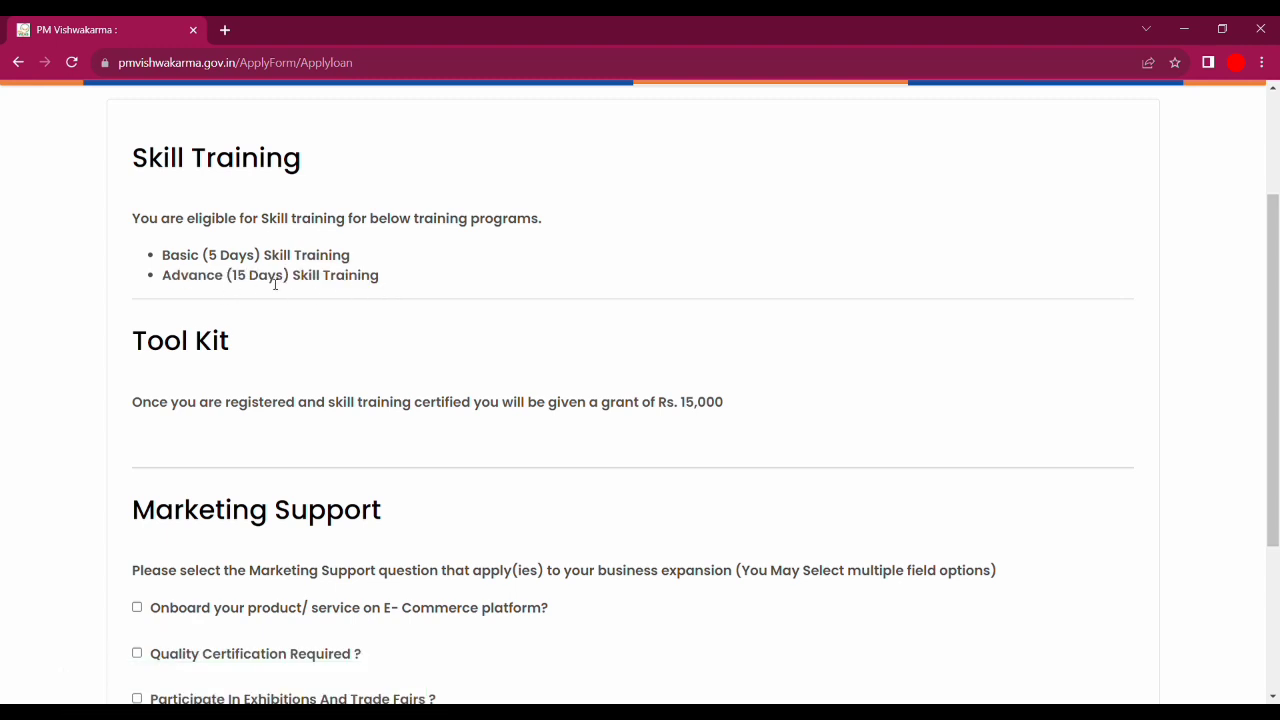
drag(128, 341, 275, 370)
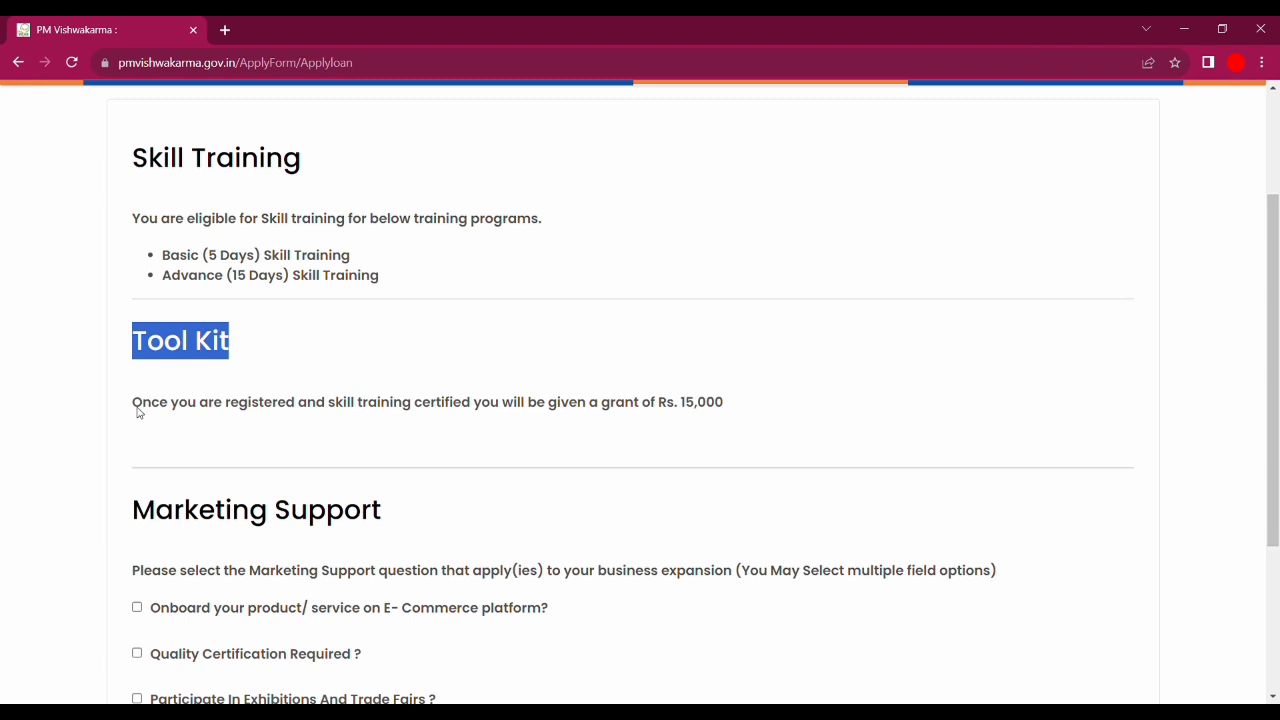
click(271, 407)
drag(136, 409, 728, 404)
click(708, 404)
click(729, 406)
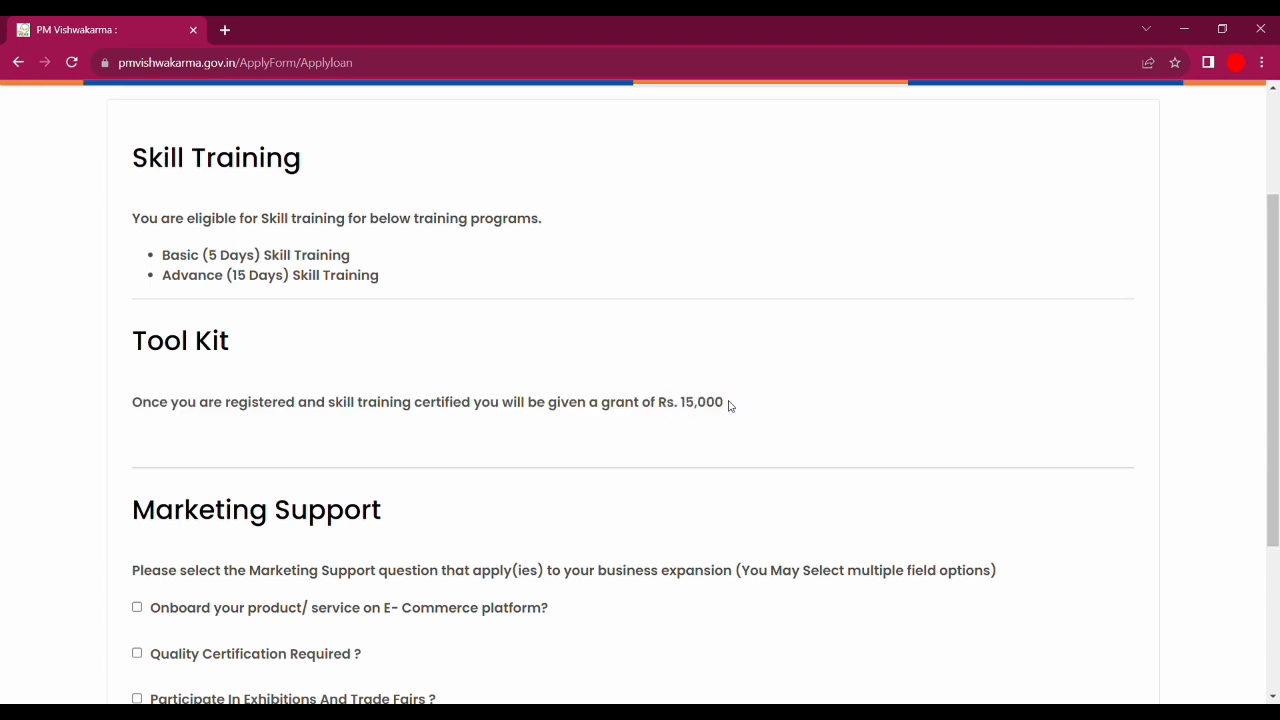
- Leave all five Marketing Support options unticked and continue to the Declaration step
scroll(279, 173, down, 2)
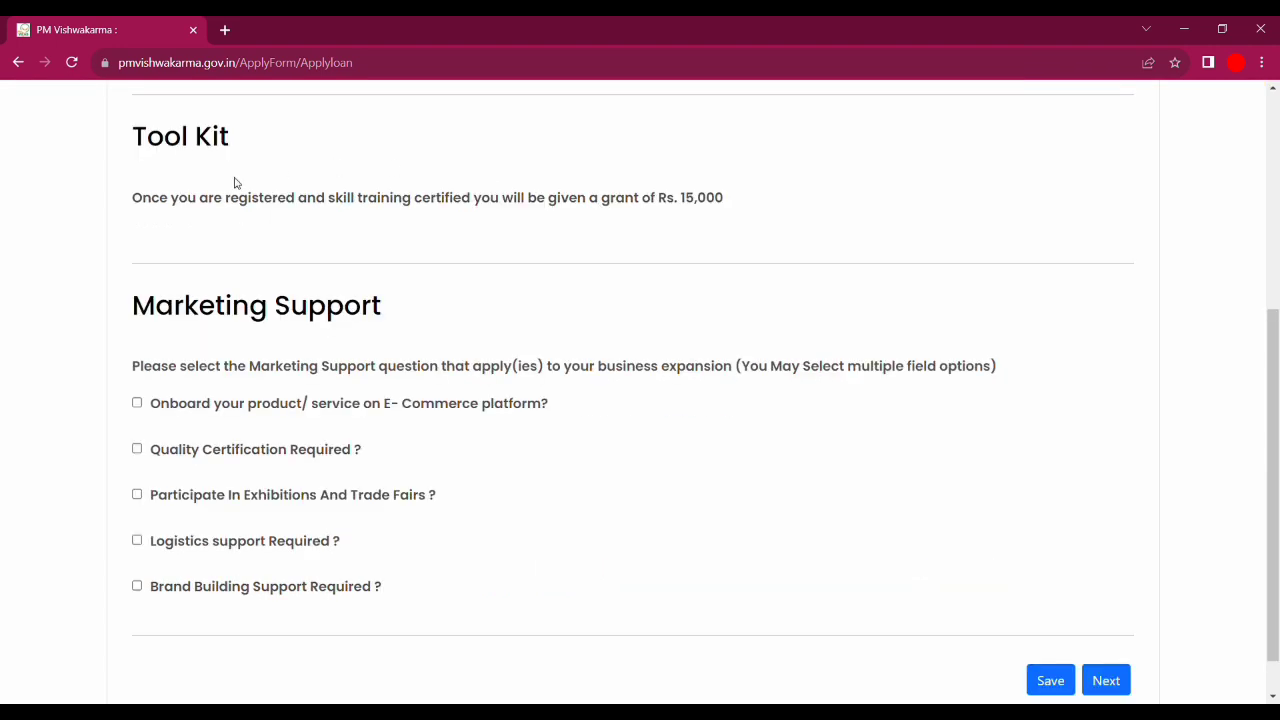
drag(149, 302, 457, 349)
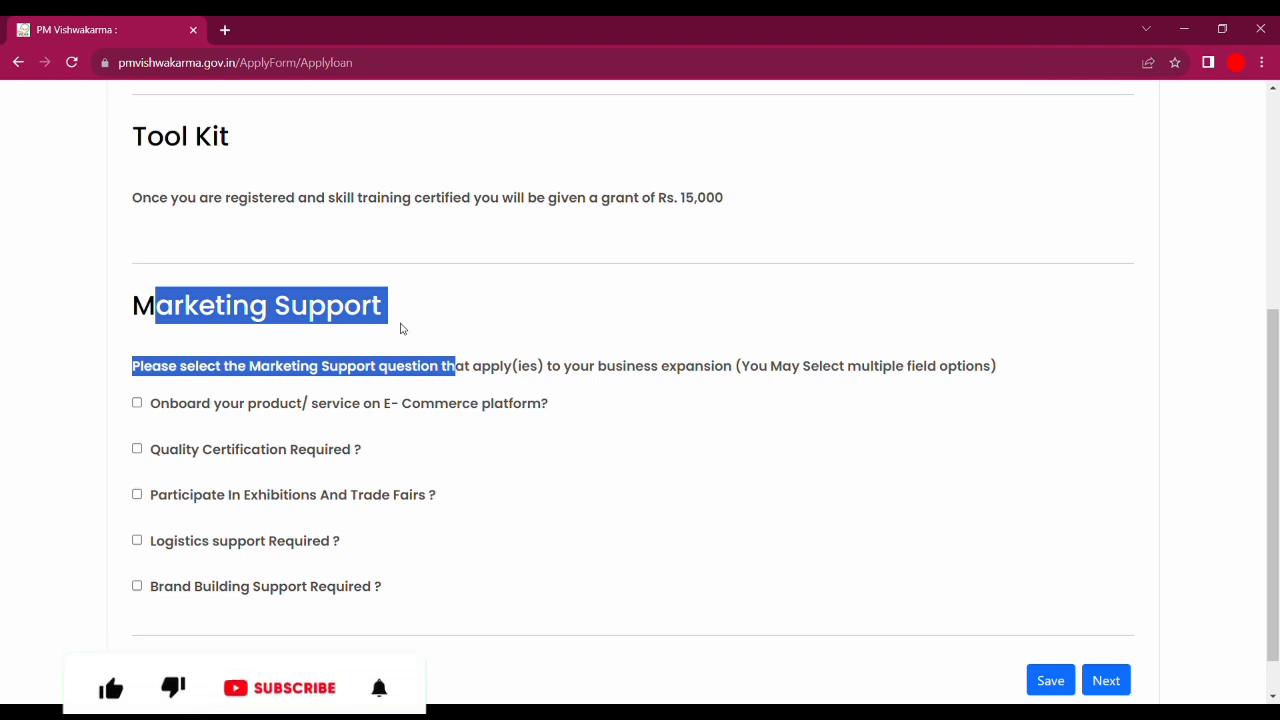
click(263, 296)
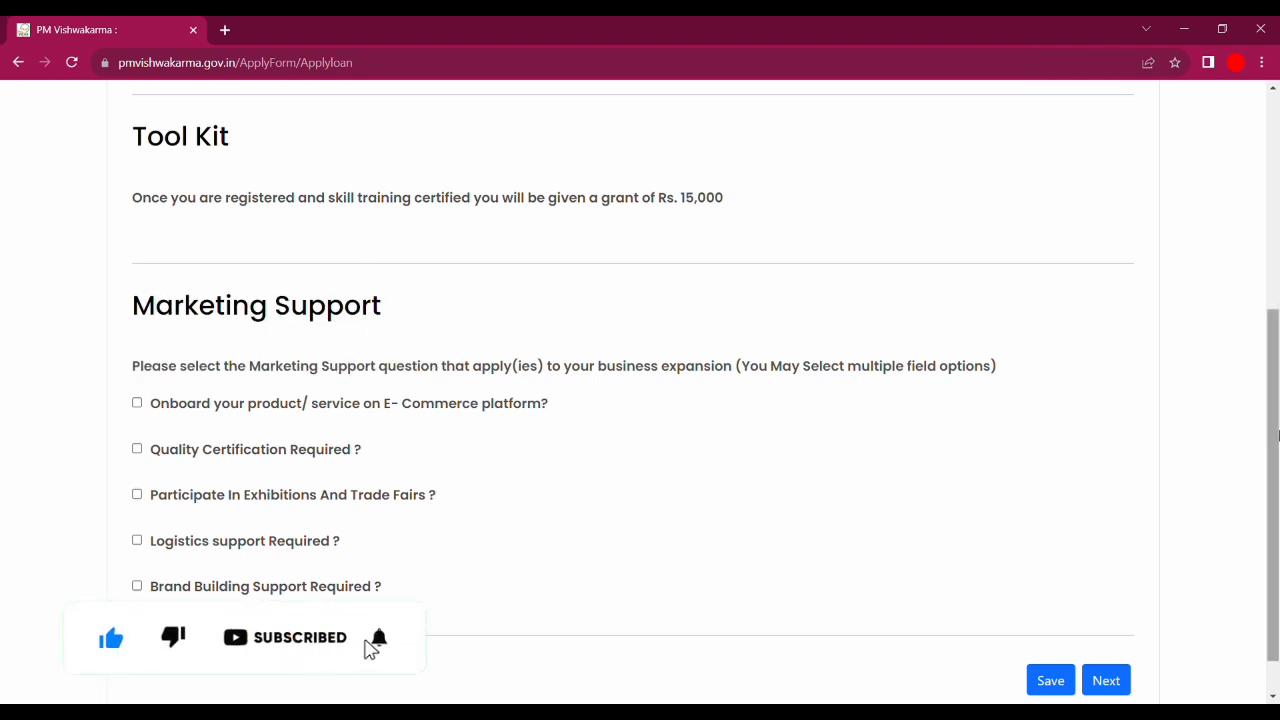
scroll(1278, 440, up, 1)
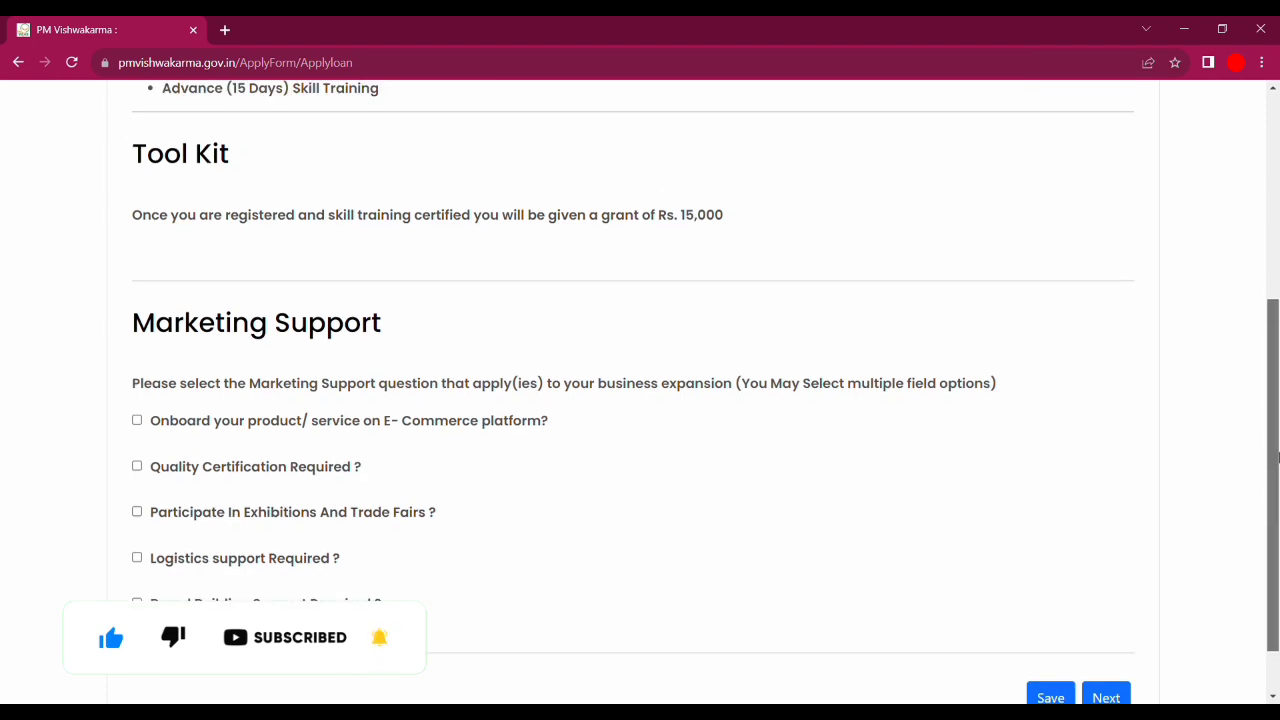
scroll(1278, 457, down, 2)
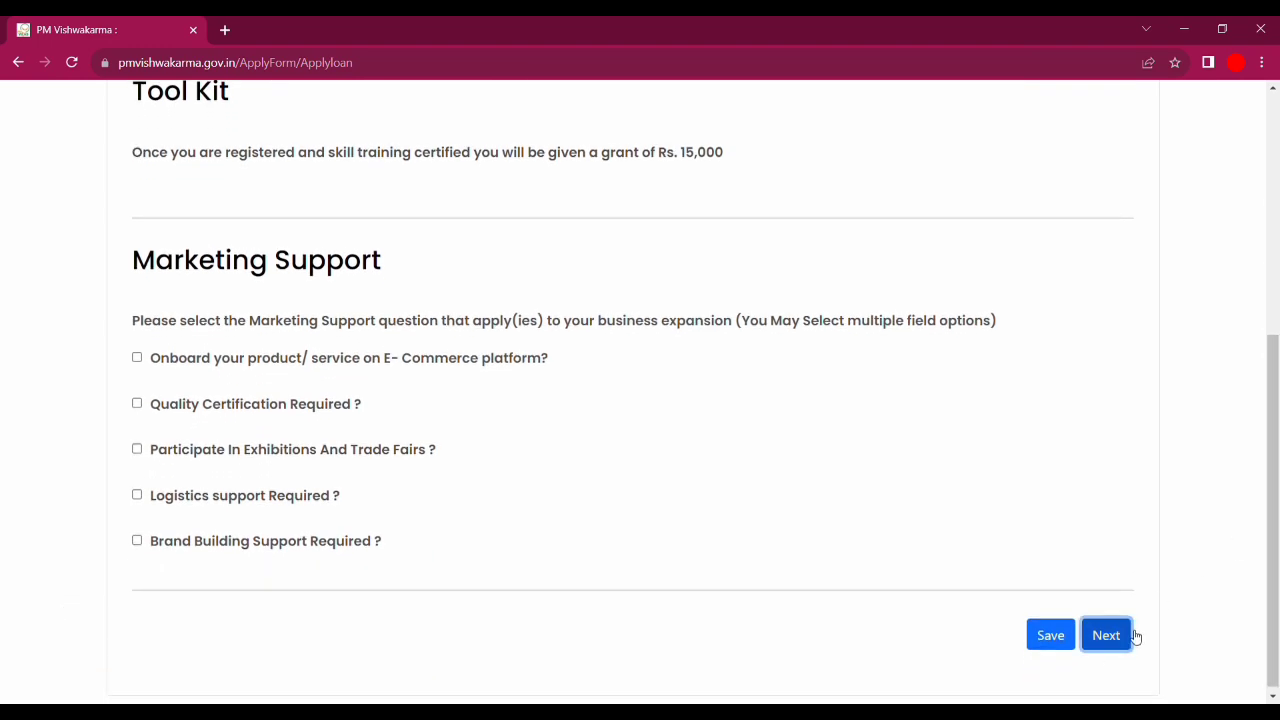
click(1126, 635)
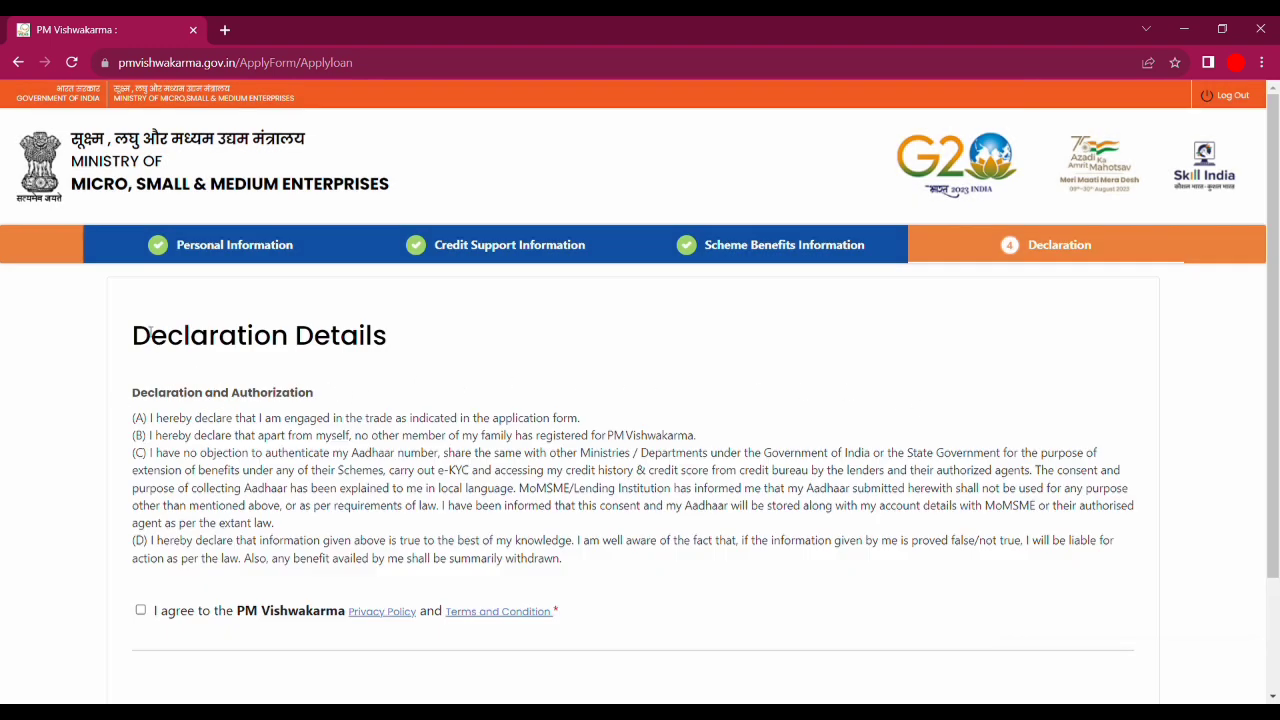
- Tick the agreement to the PM Vishwakarma Privacy Policy and Terms and Condition, bringing SUBMIT into view
drag(157, 337, 408, 358)
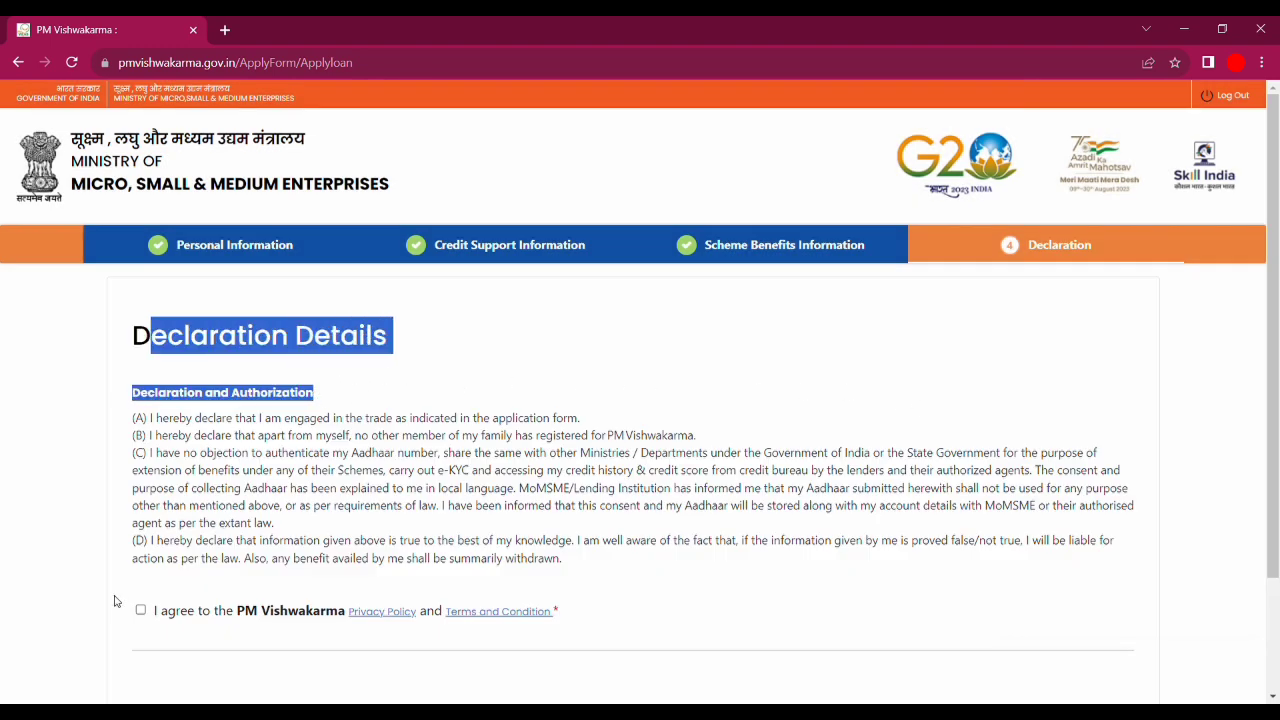
click(140, 611)
scroll(1090, 334, down, 2)
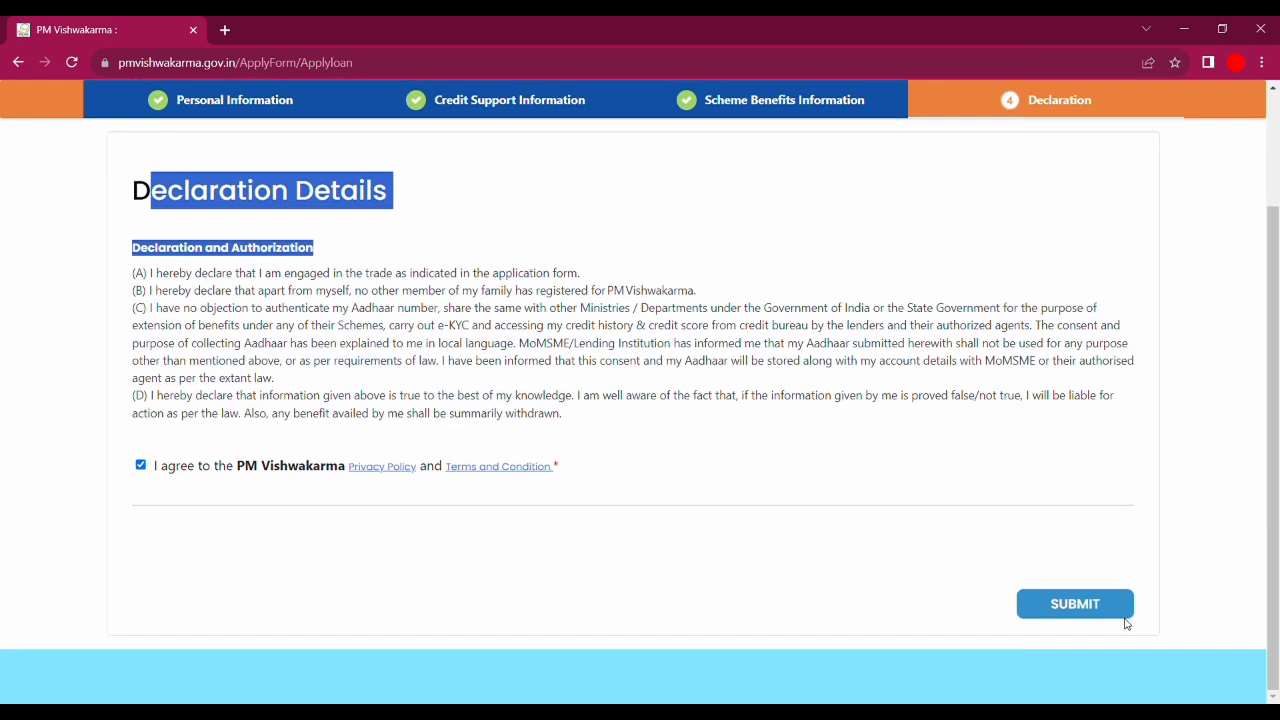